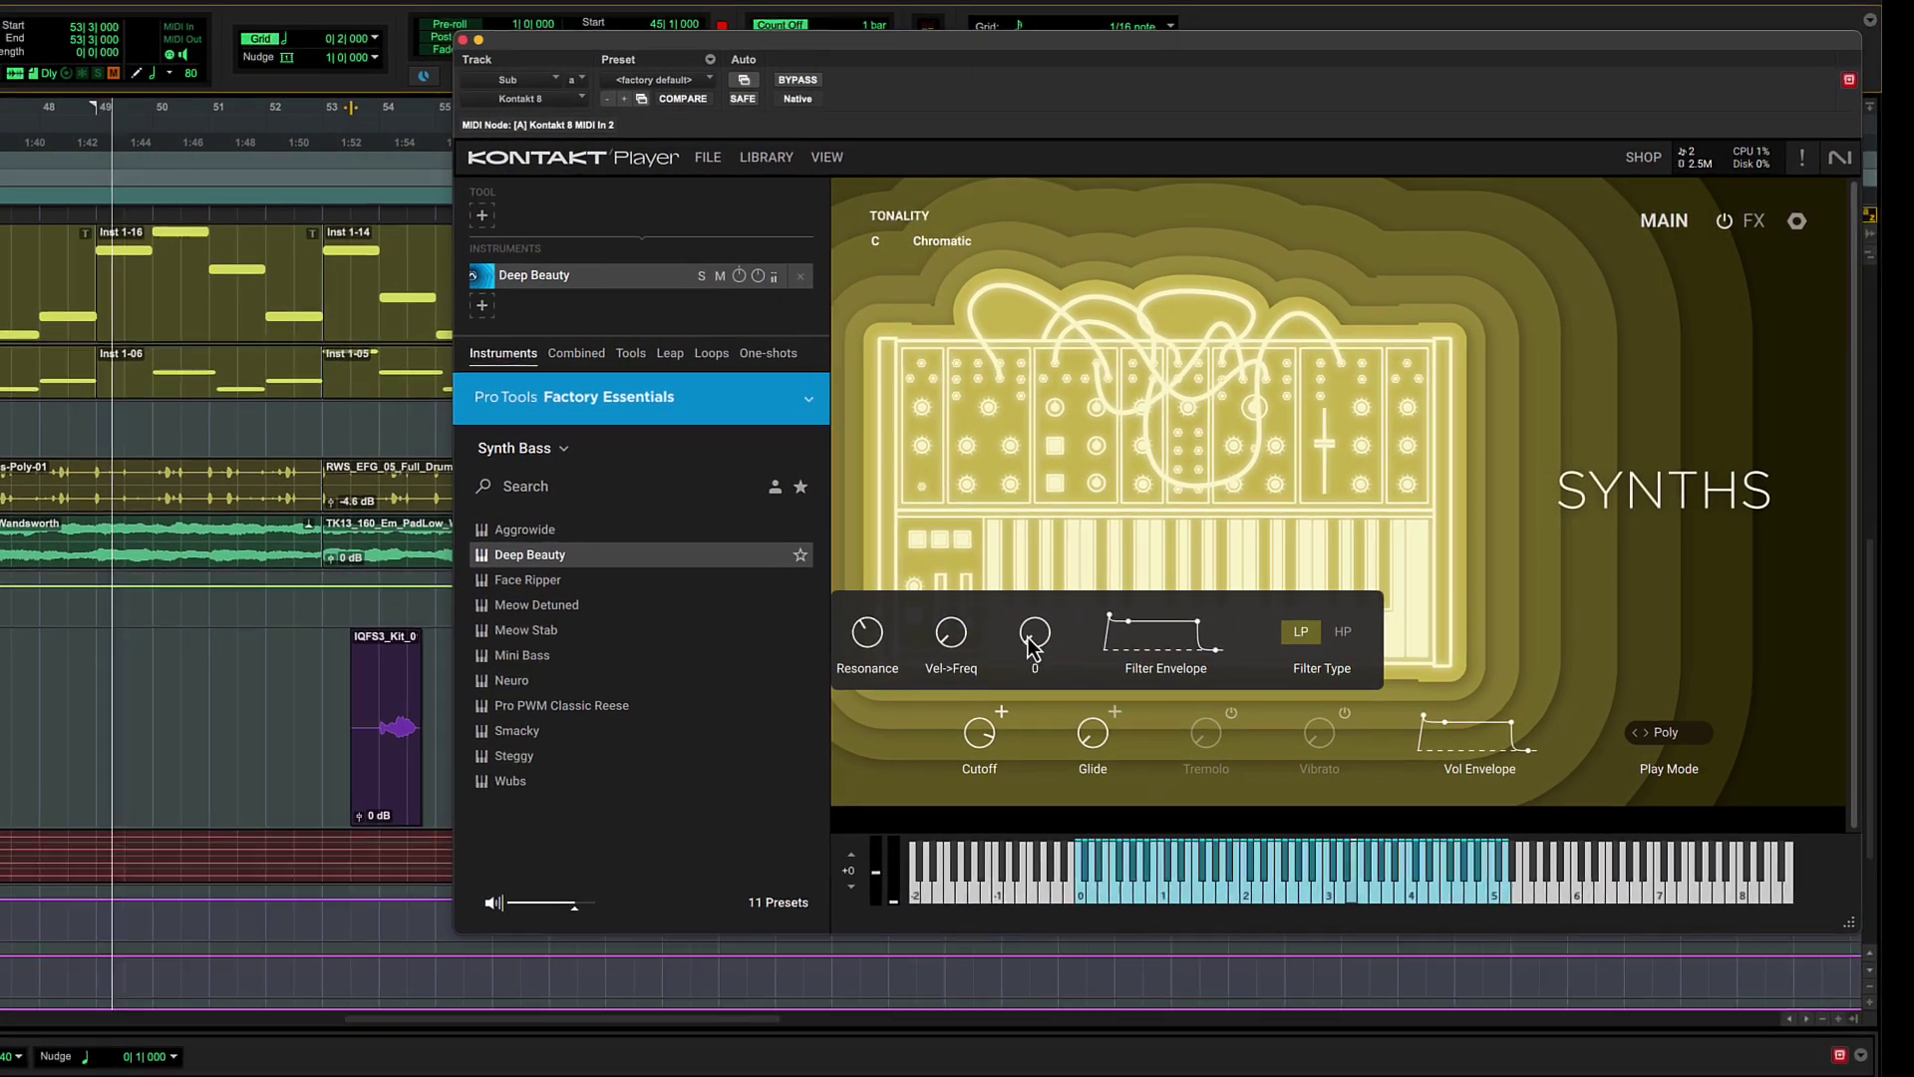
Step: Set the Deep Beauty synth bass's filter envelope amount to 22 and adjust its cutoff to about 1.9 kHz
{"action": "left_click_drag", "start_coordinate": [1029, 638], "coordinate": [1031, 620]}
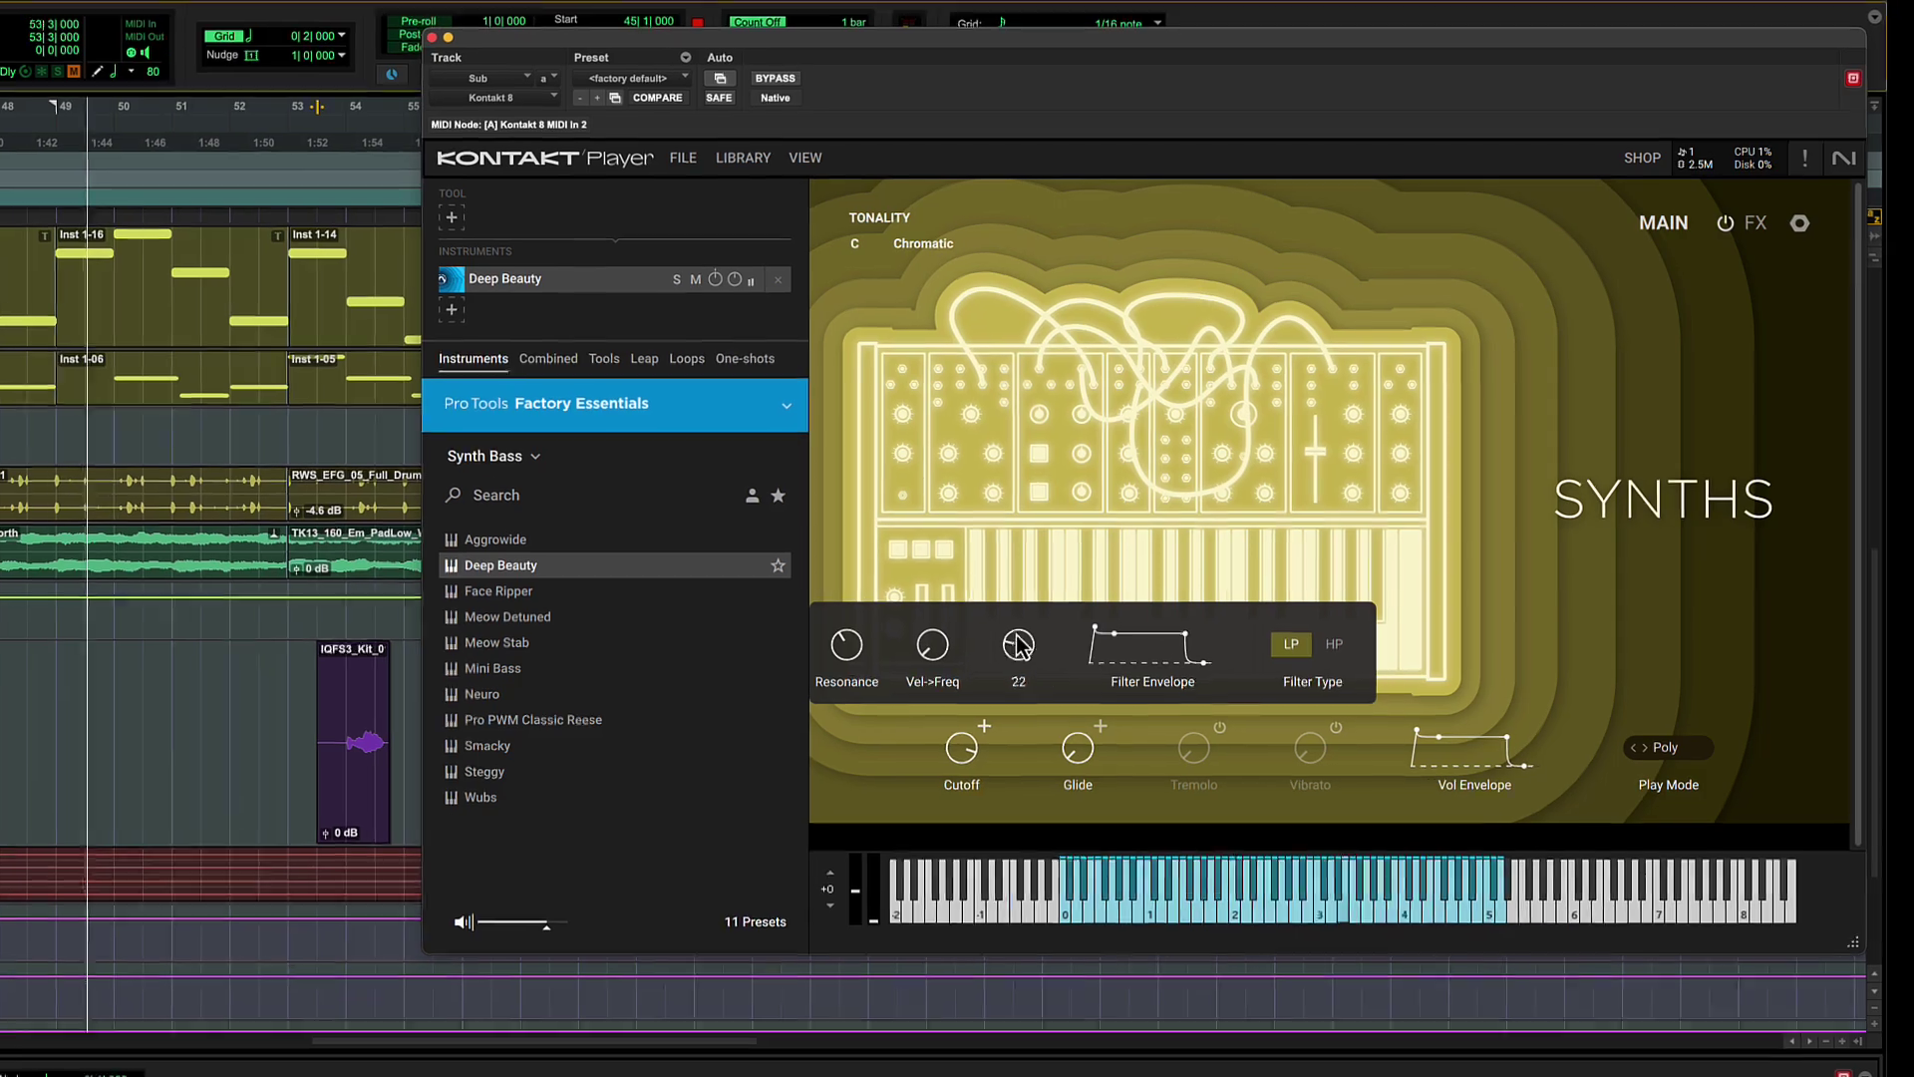
{"action": "left_click_drag", "start_coordinate": [981, 732], "coordinate": [983, 748]}
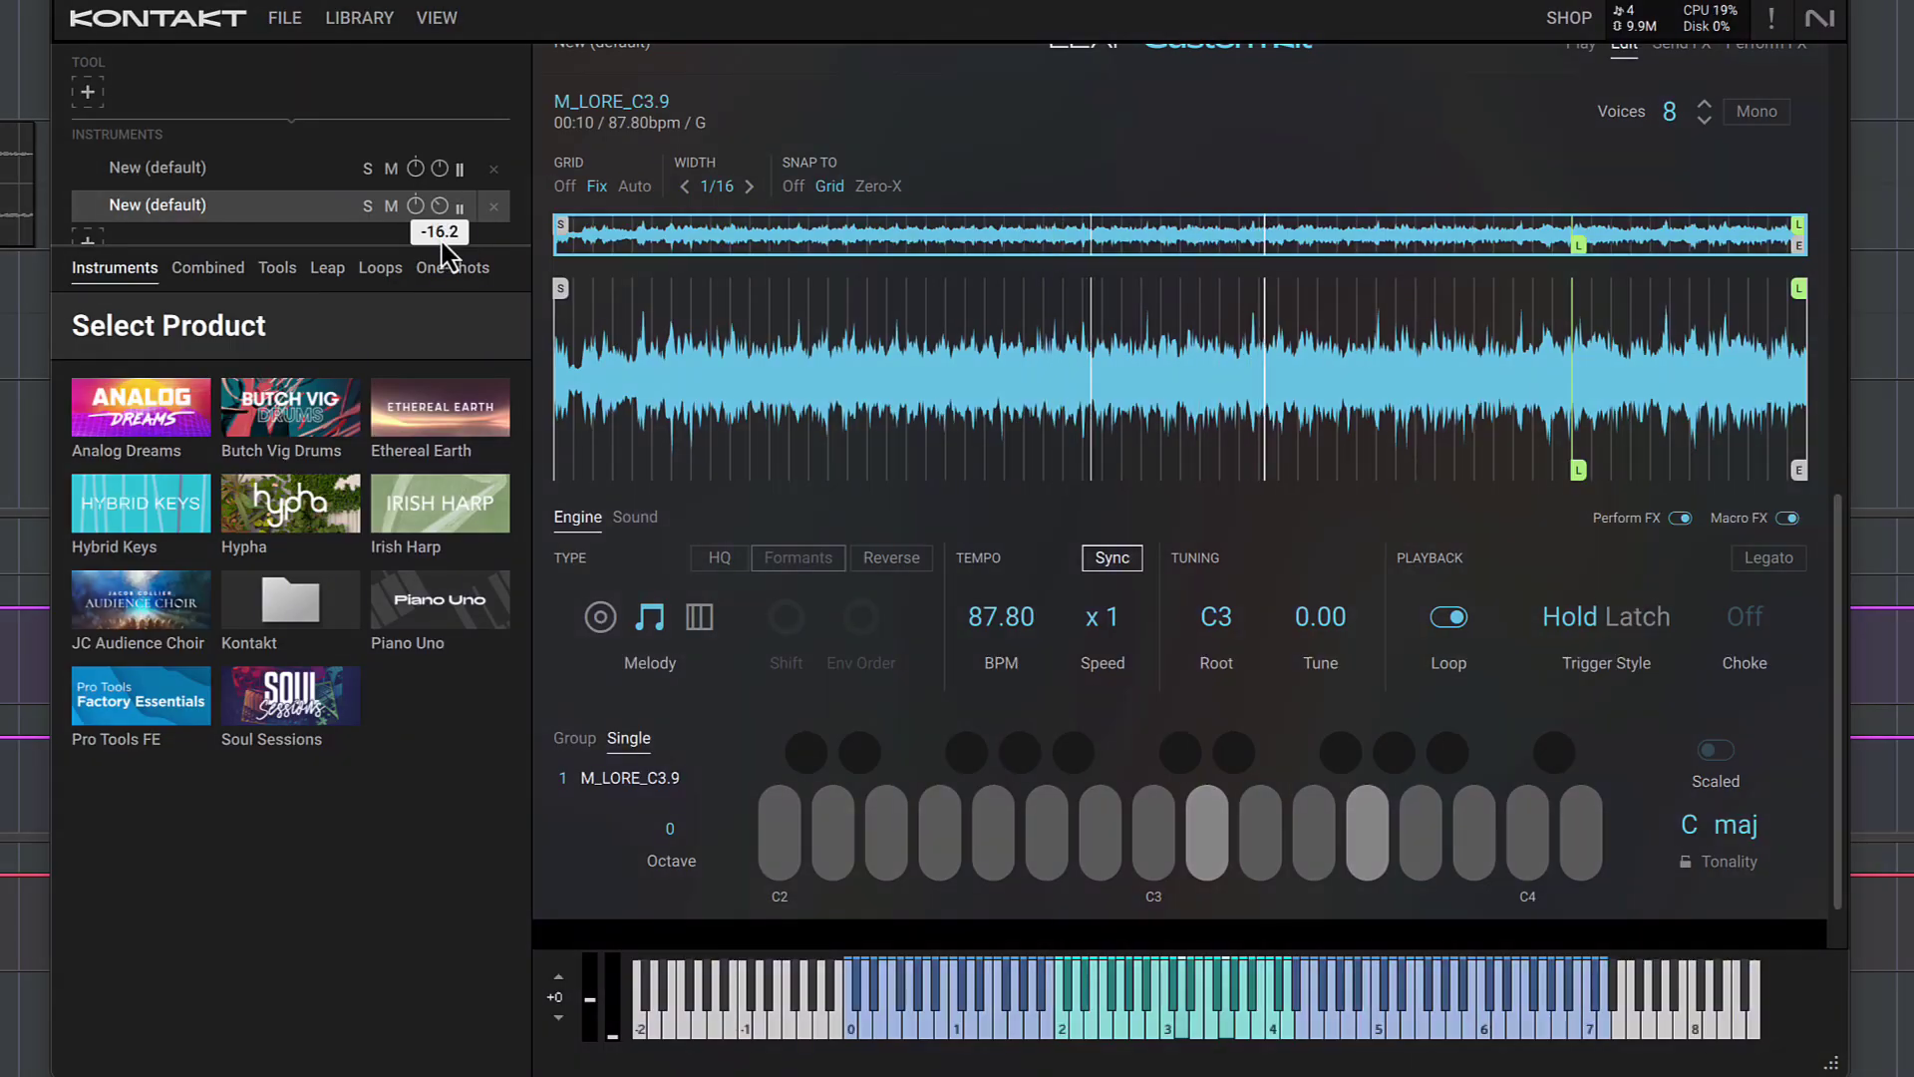
{"action": "left_click_drag", "start_coordinate": [444, 254], "coordinate": [451, 248]}
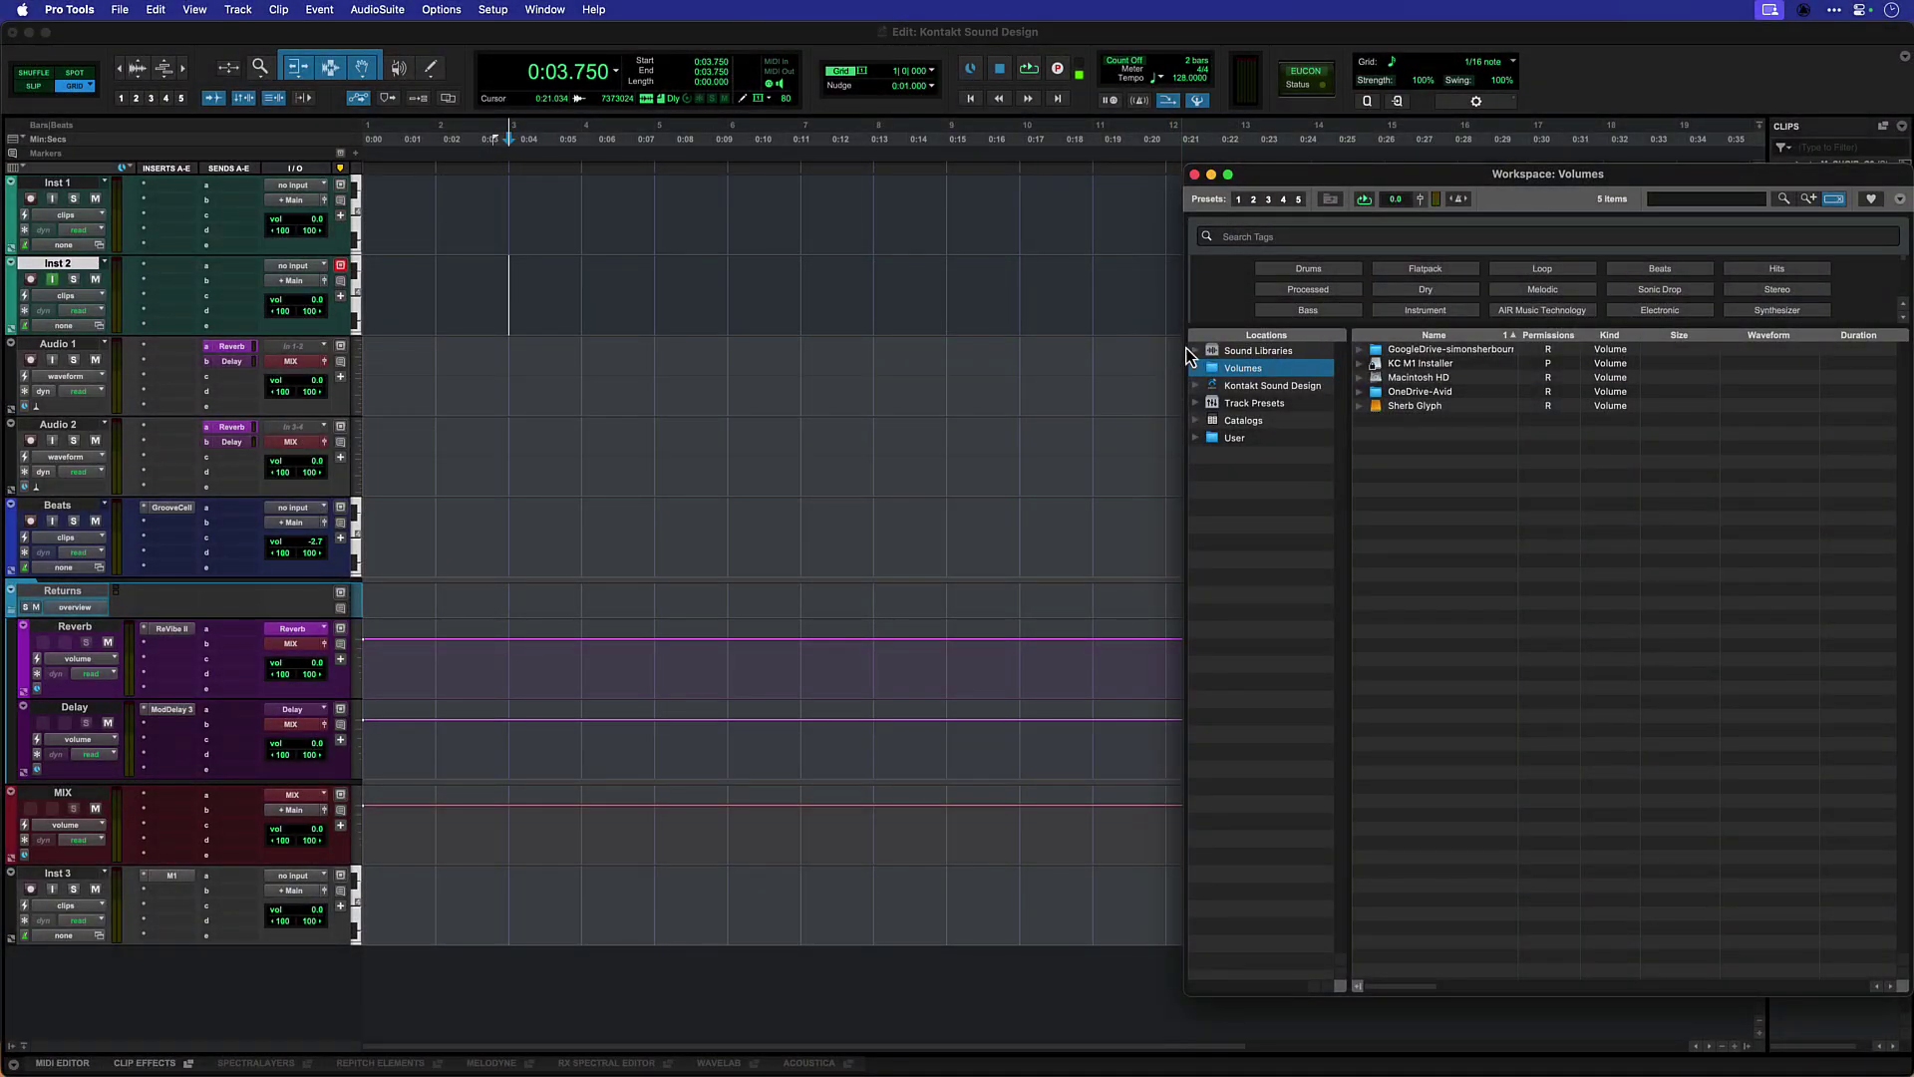
Step: Audition the 9K 808 C2 and Analog Hearts 808 C2 samples in the 808 Mutations sound library
{"action": "left_click", "coordinate": [1195, 350]}
{"action": "left_click", "coordinate": [1241, 368]}
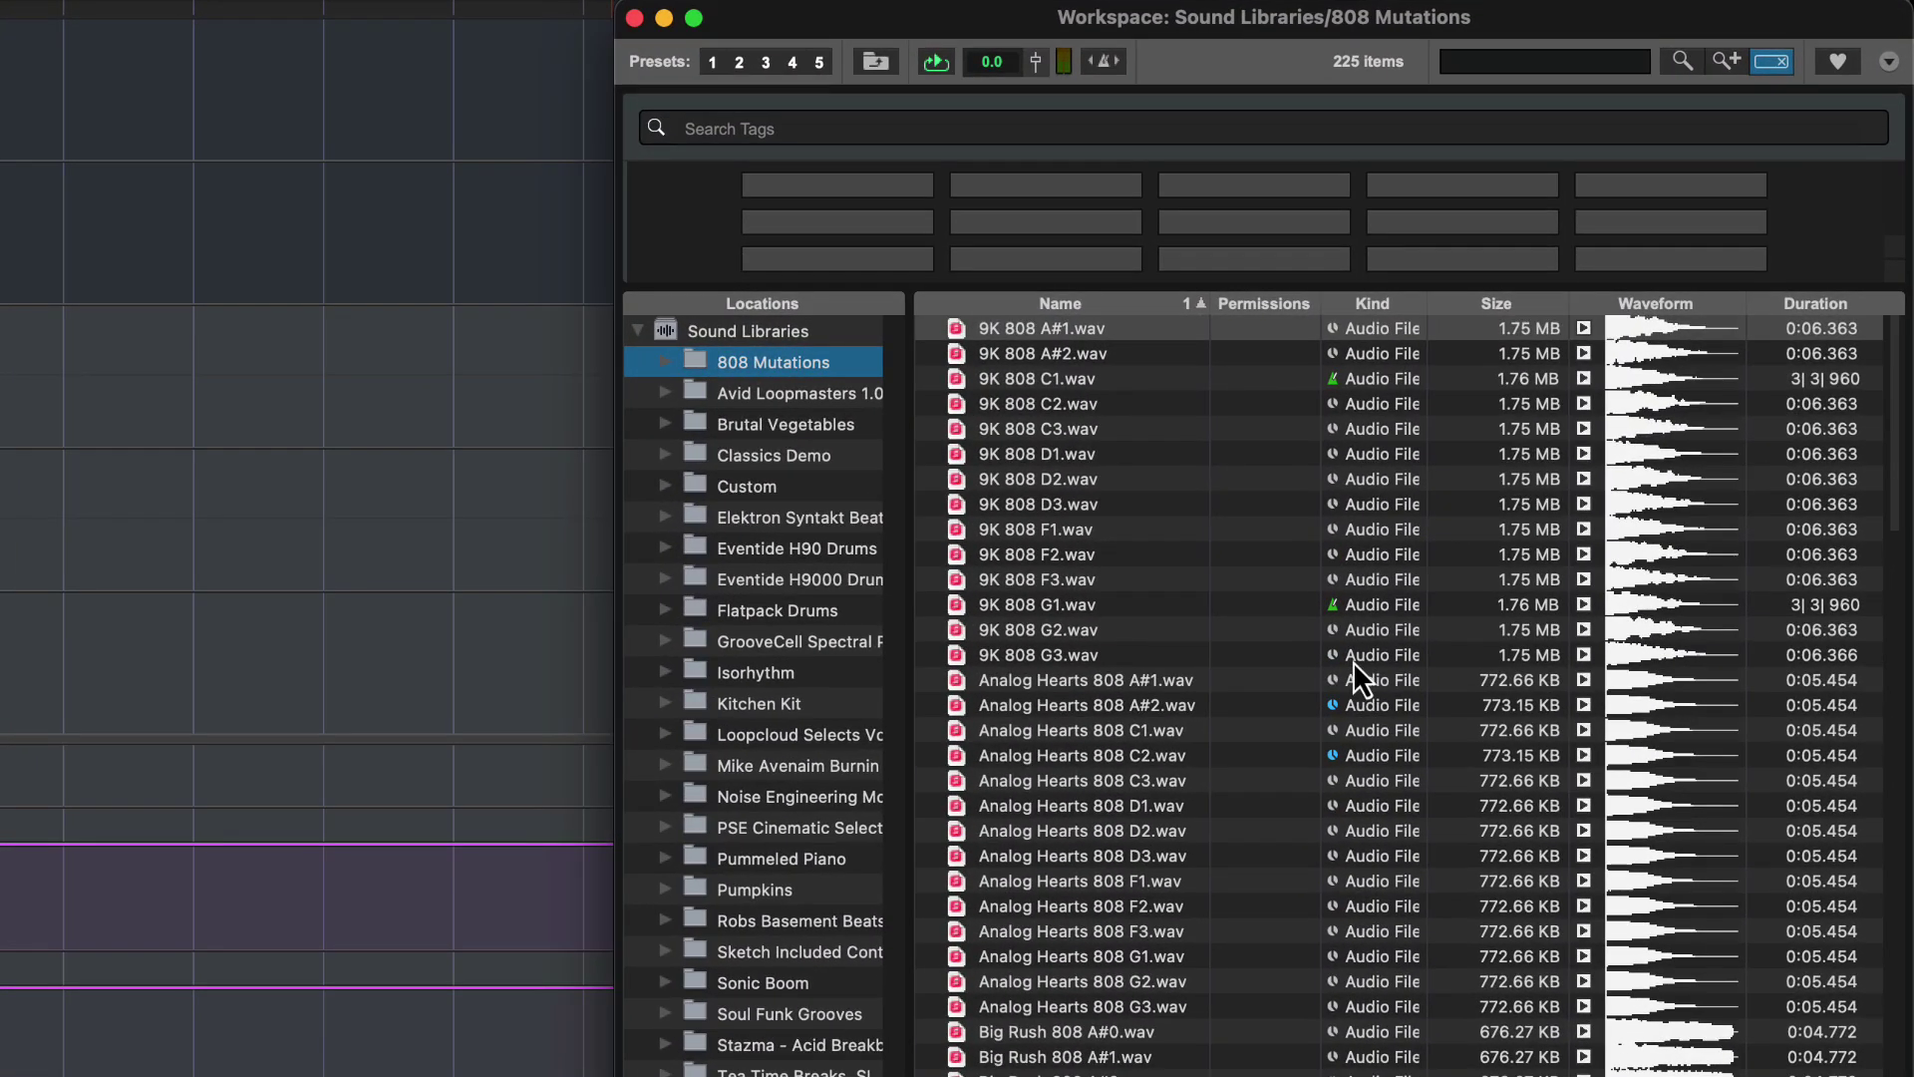
{"action": "left_click", "coordinate": [1585, 403]}
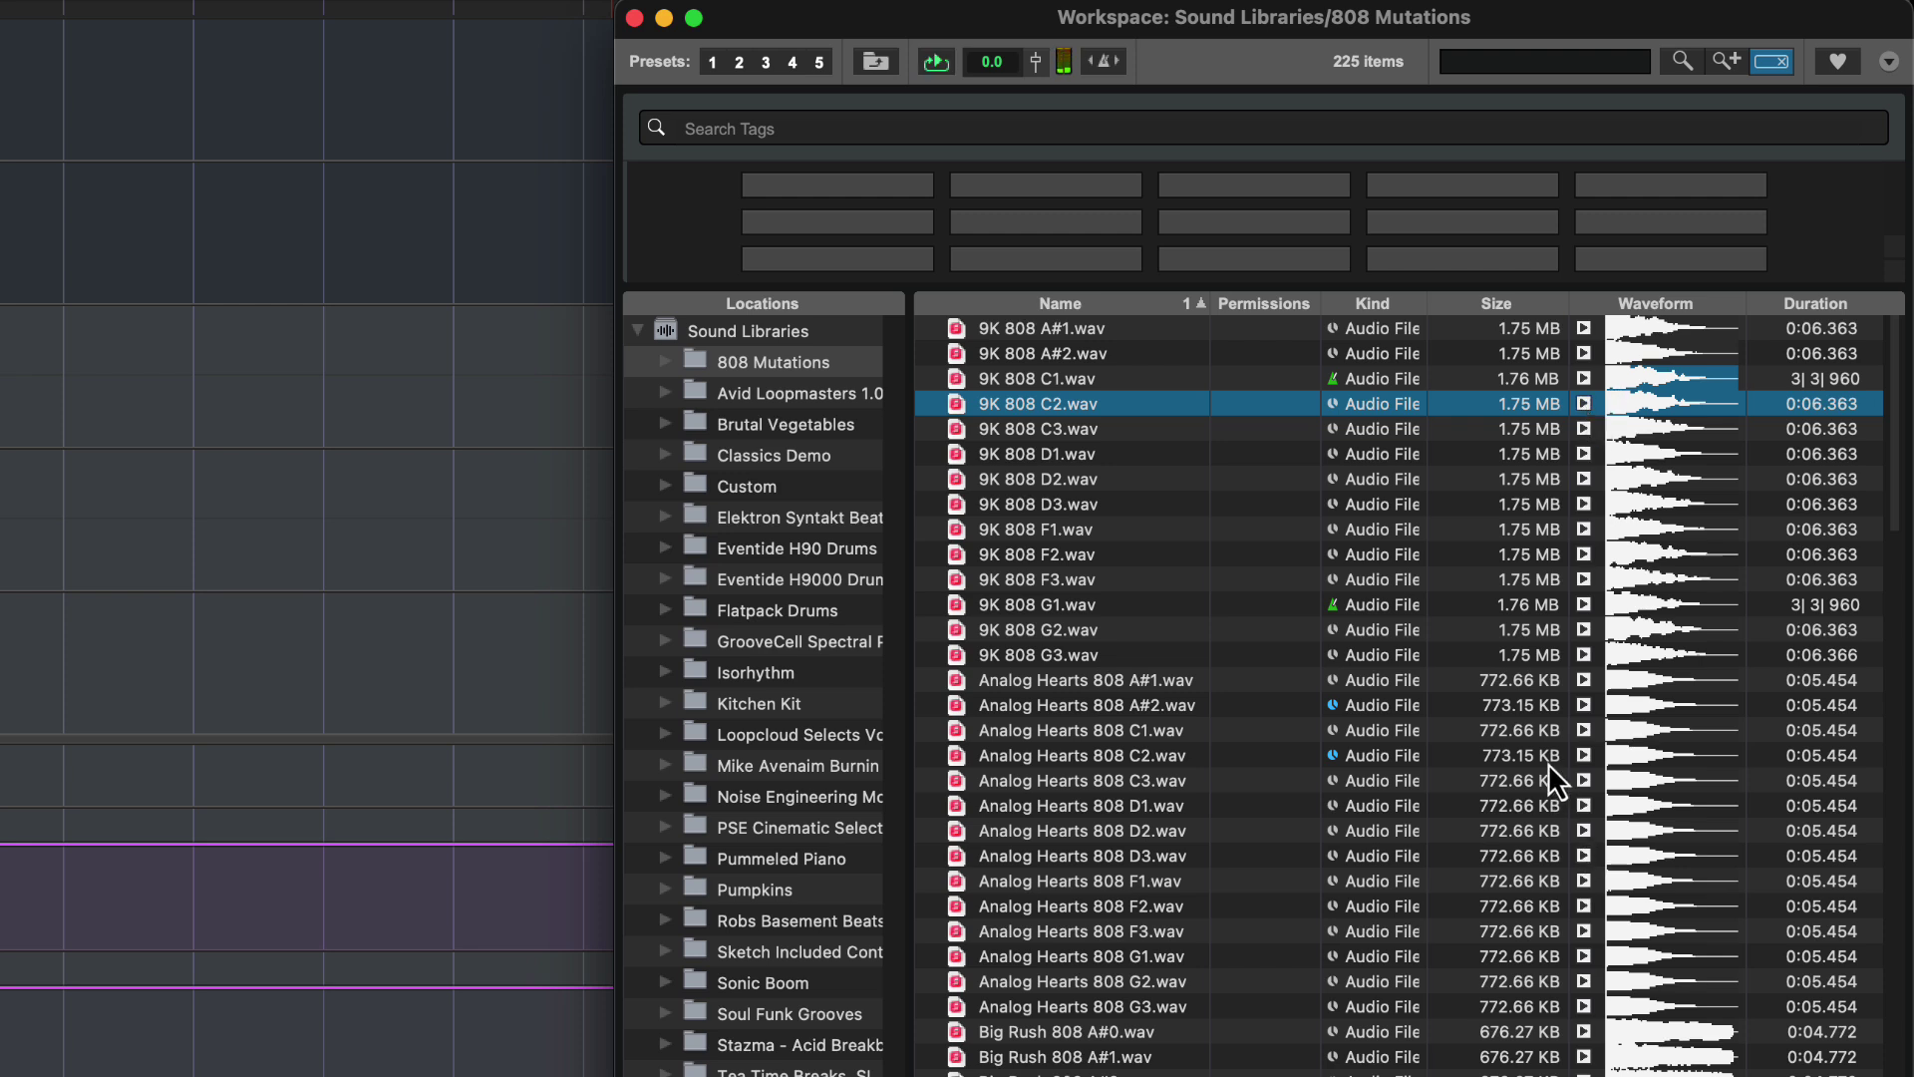
{"action": "left_click", "coordinate": [1582, 755]}
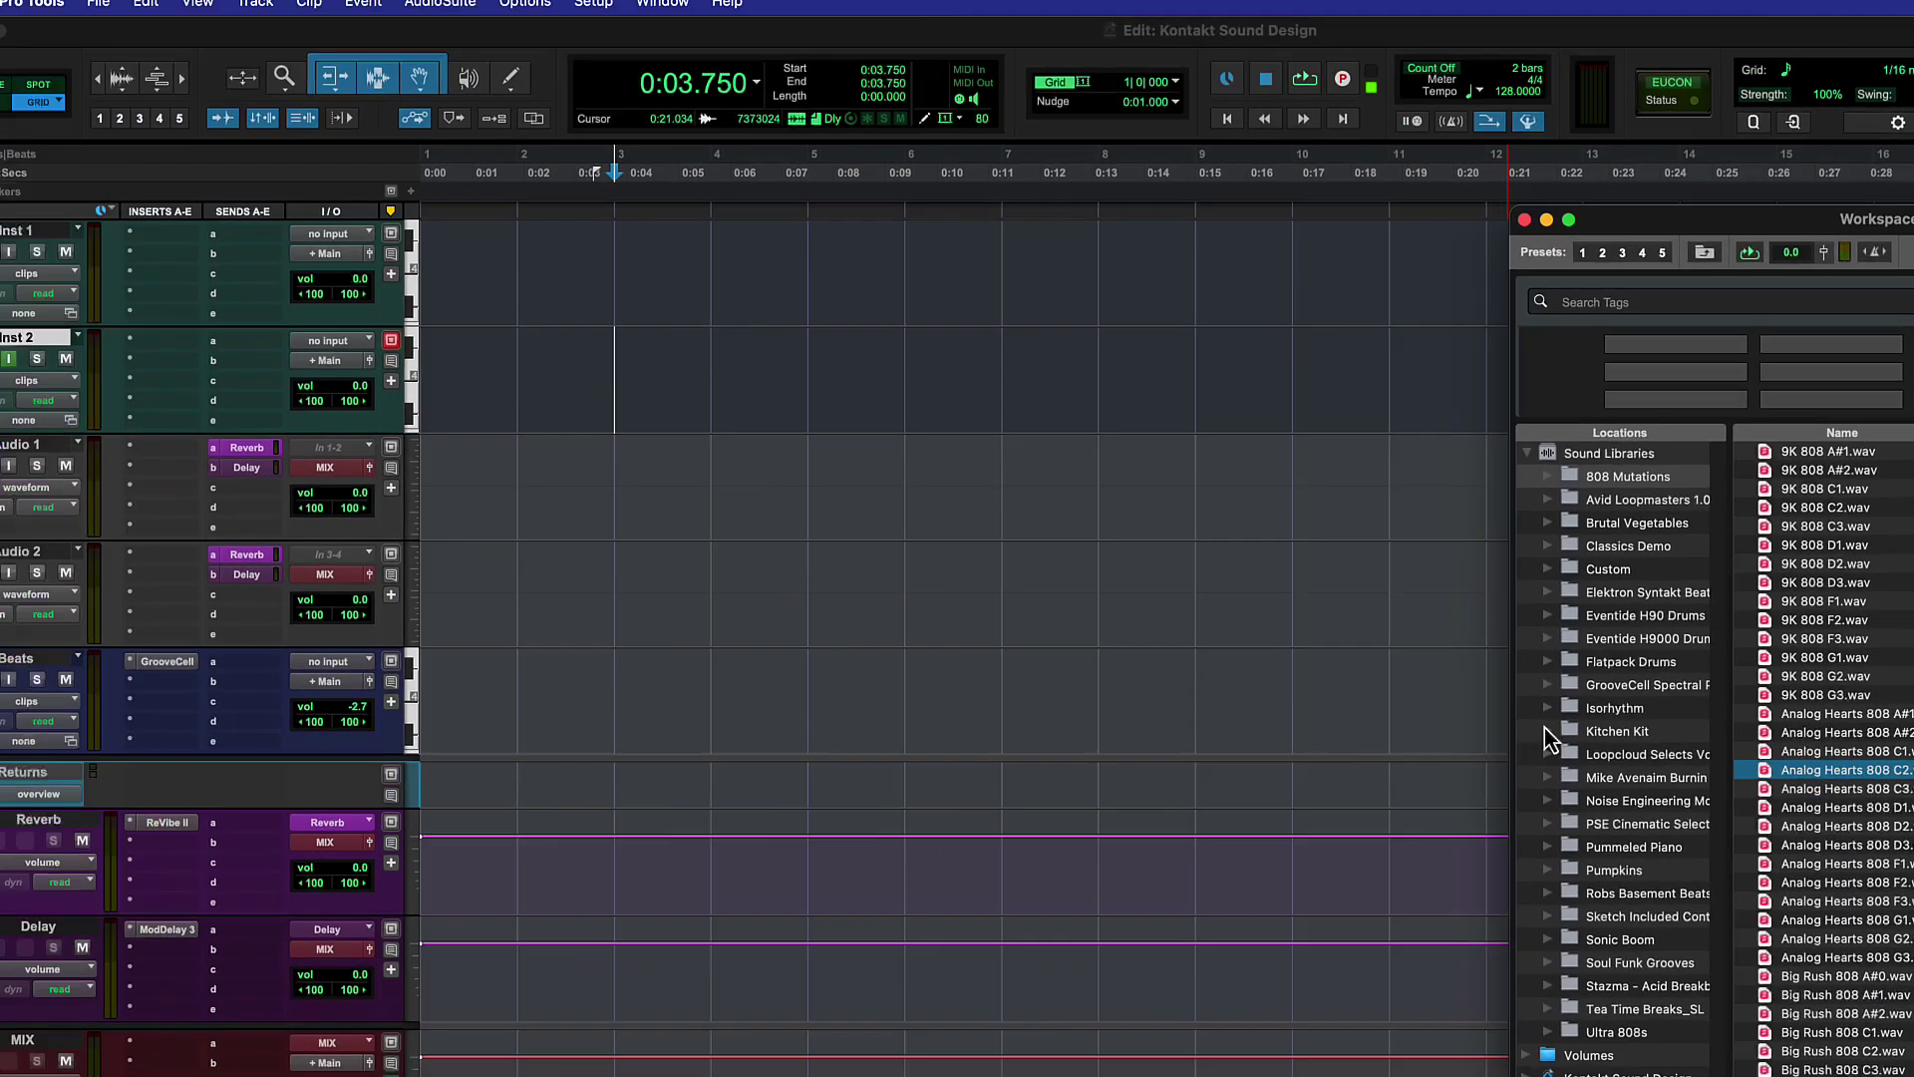
Step: Insert the Kontakt 8 instrument on the Inst 1 track and hide its library browser
{"action": "left_click", "coordinate": [213, 241]}
{"action": "mouse_move", "coordinate": [213, 257]}
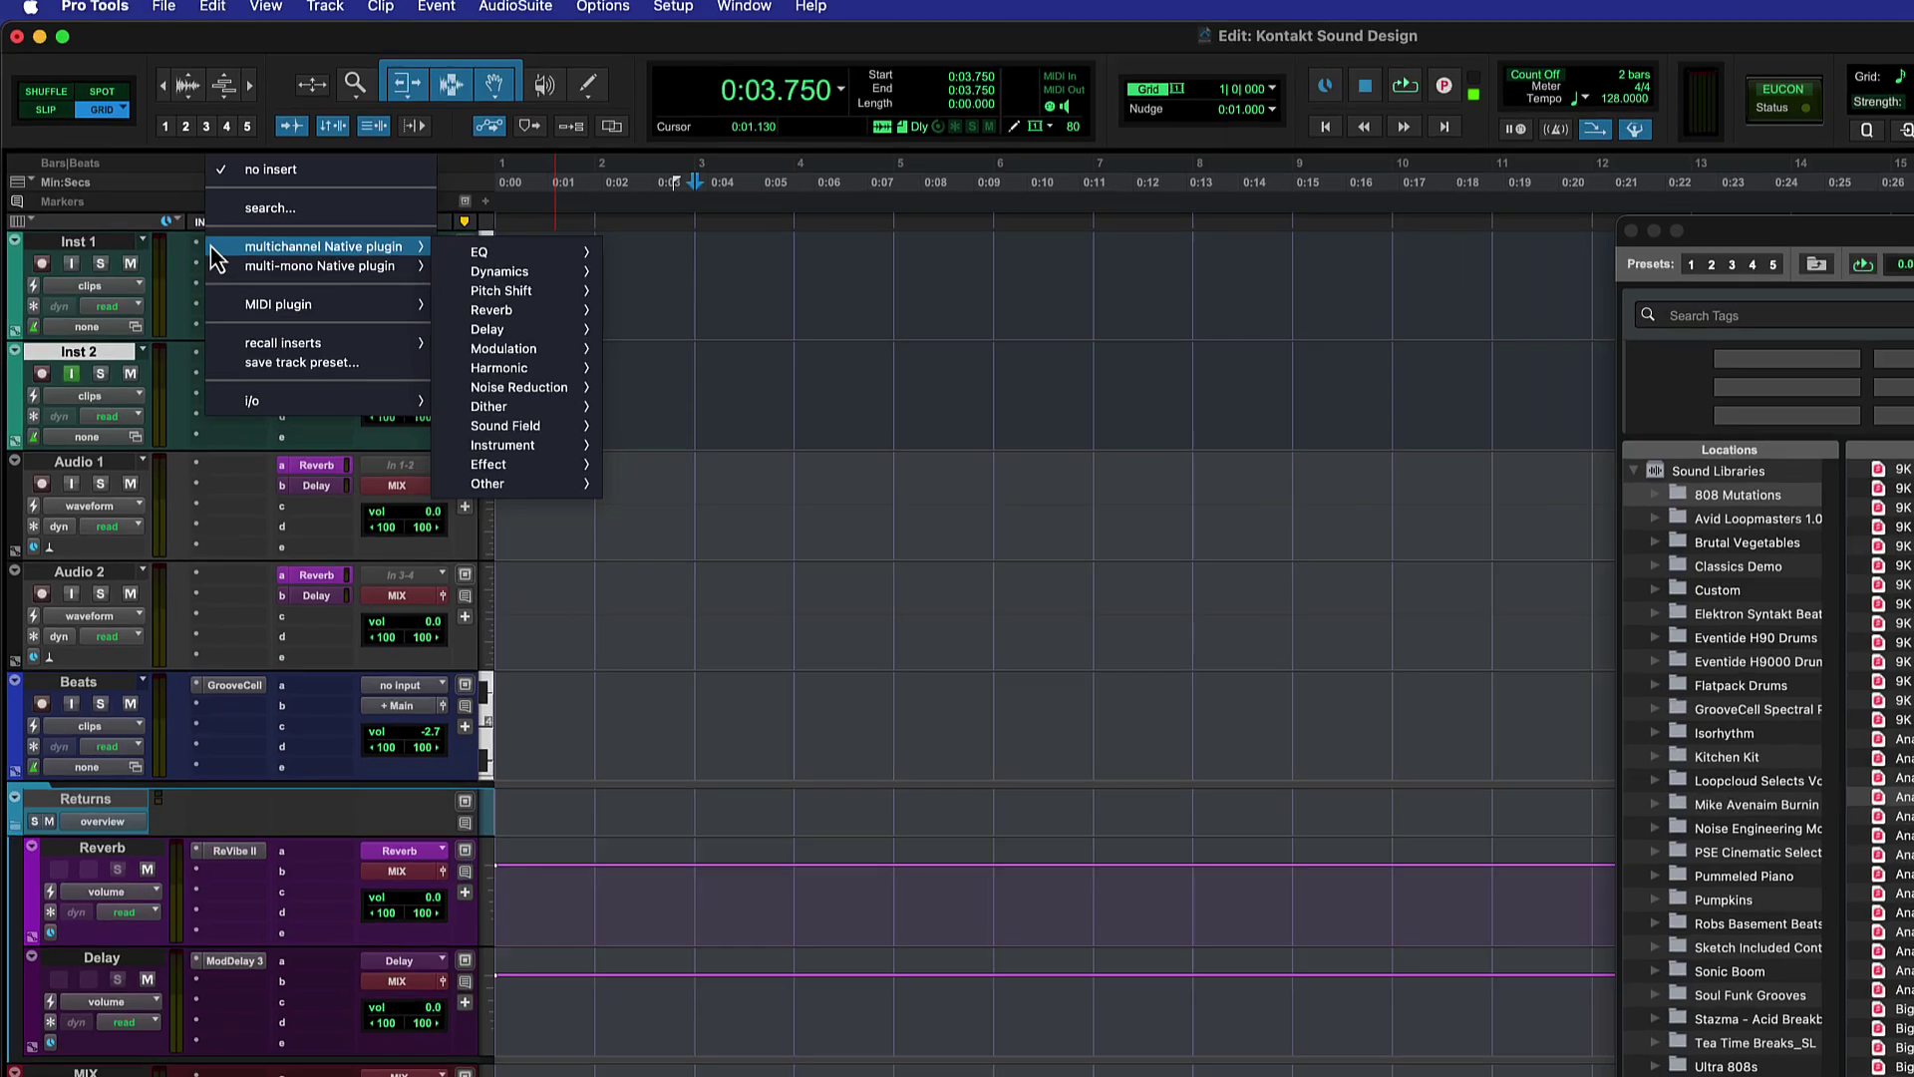
{"action": "mouse_move", "coordinate": [497, 442]}
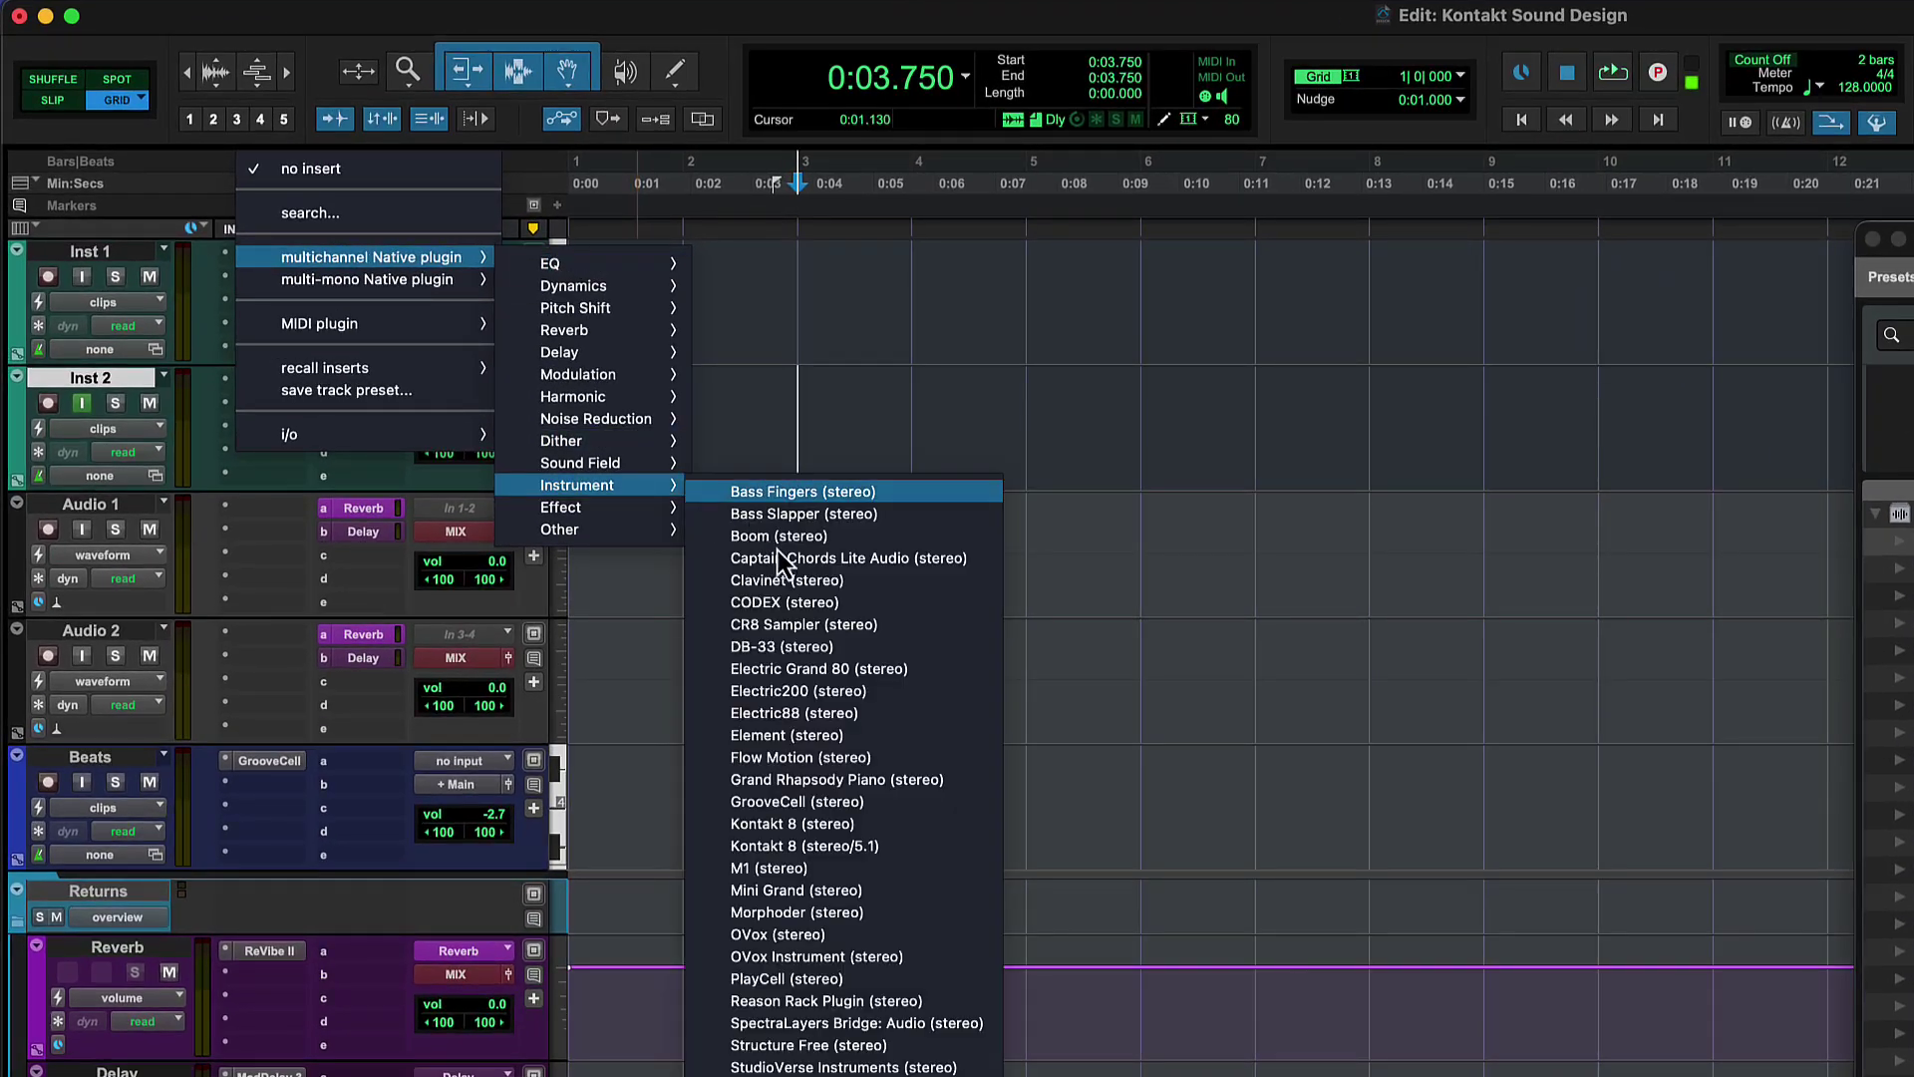
{"action": "left_click", "coordinate": [929, 848]}
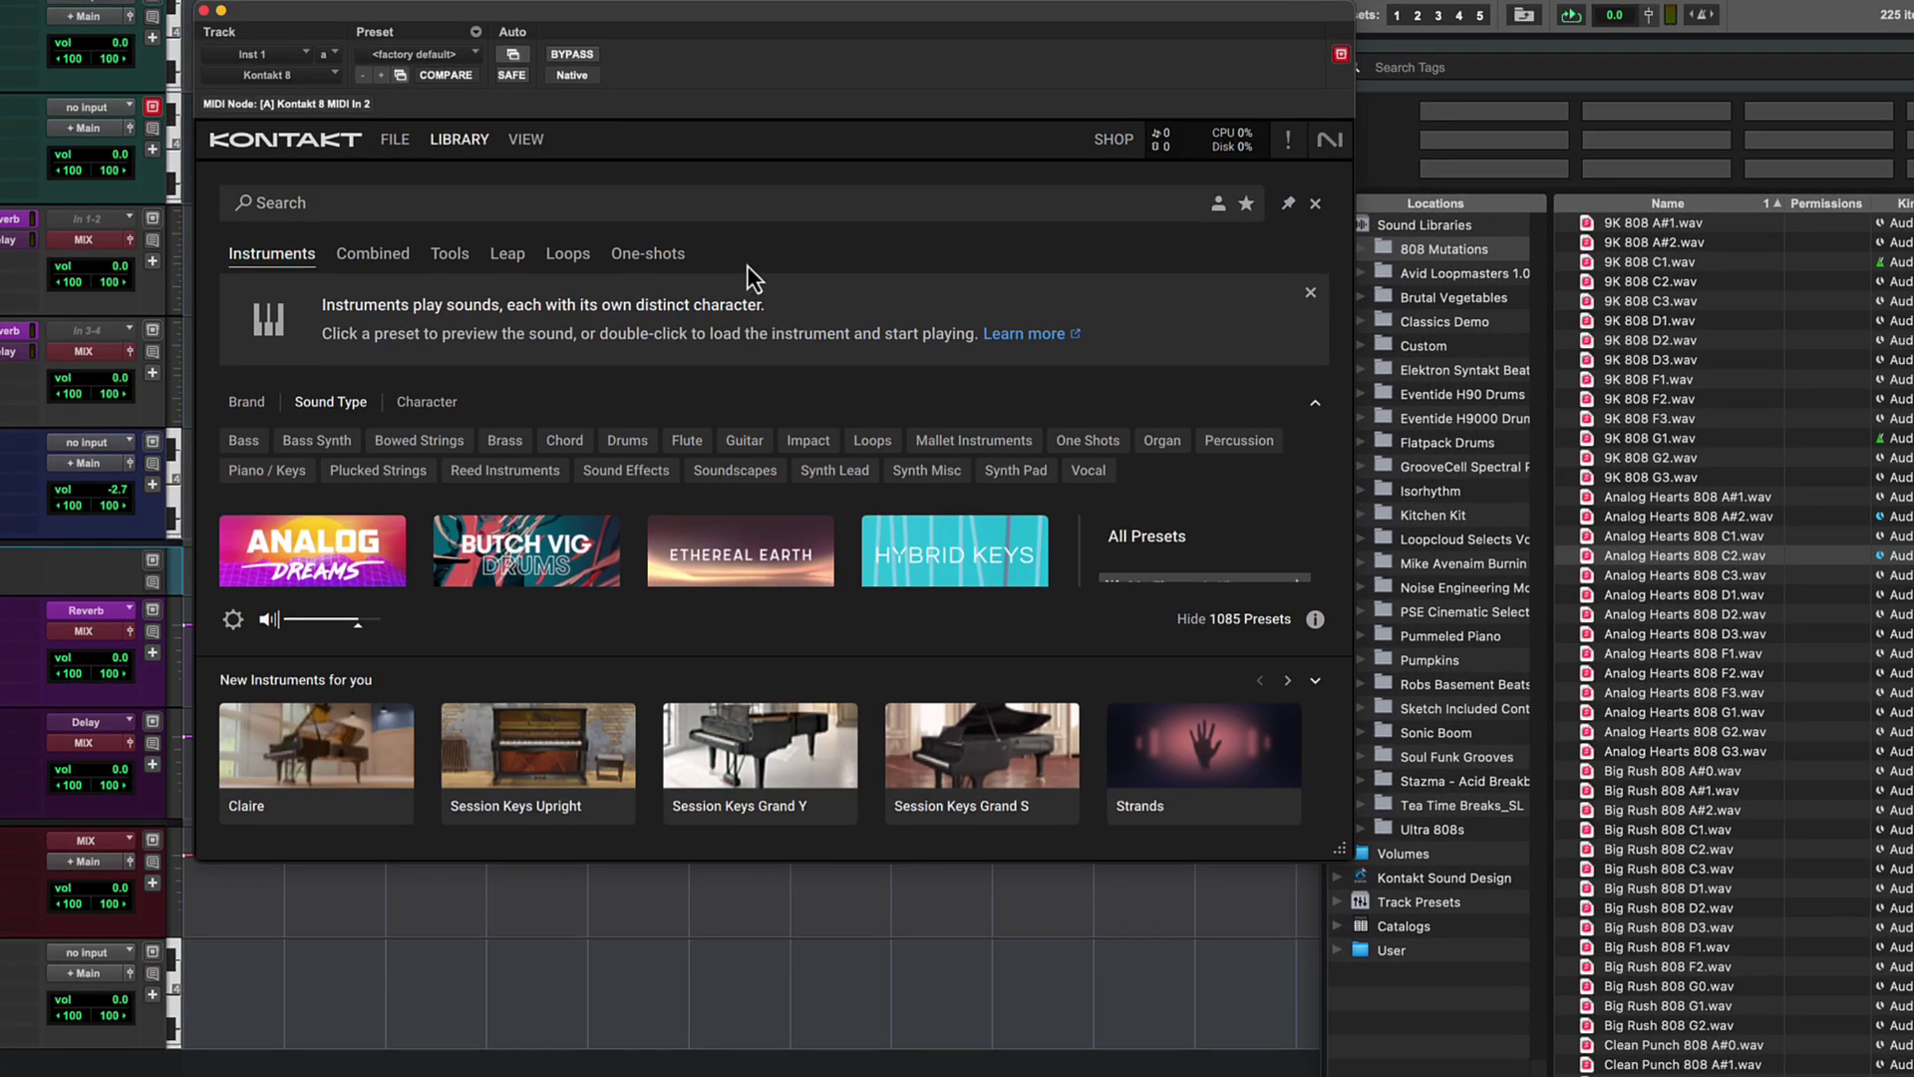
{"action": "left_click", "coordinate": [443, 142]}
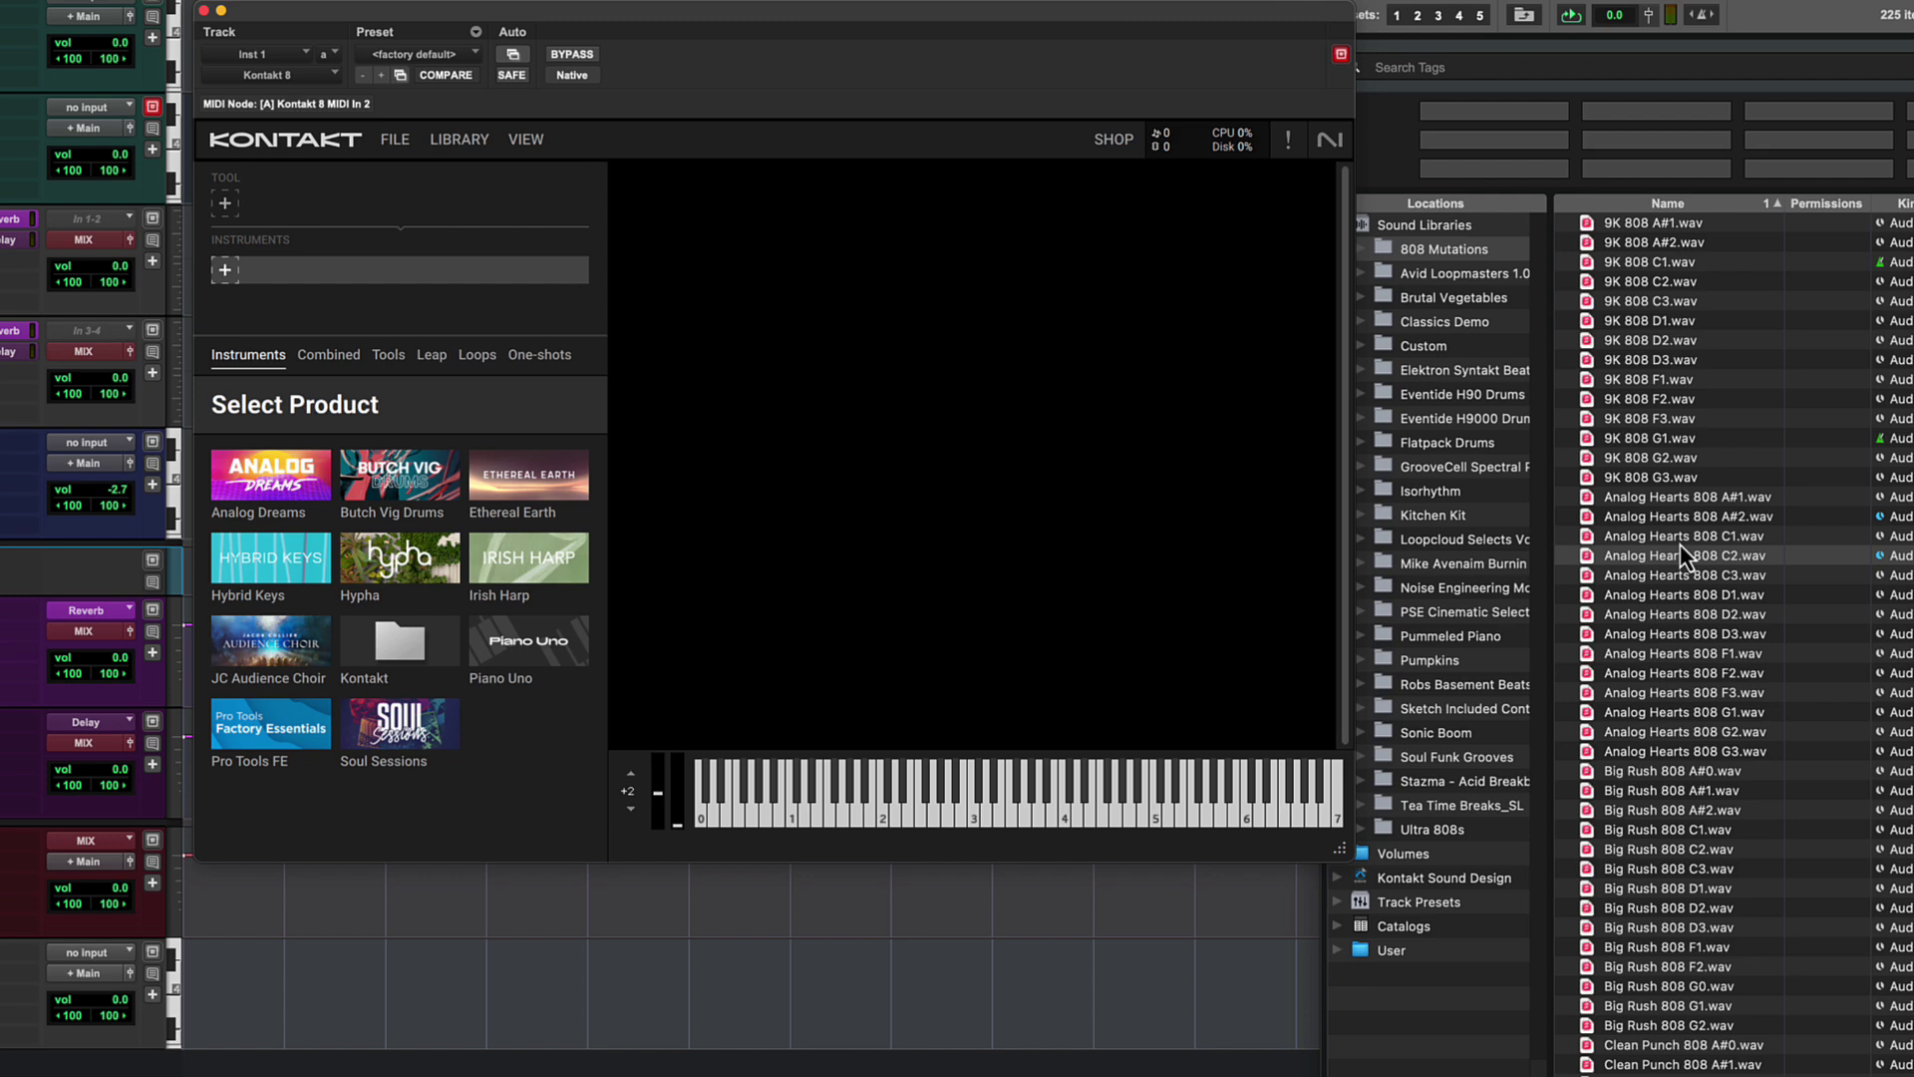
Step: Load Analog Hearts 808 C2.wav into Kontakt as a Leap kit and enlarge the instrument view to show its full keyboard
{"action": "left_click_drag", "start_coordinate": [1673, 556], "coordinate": [1080, 358]}
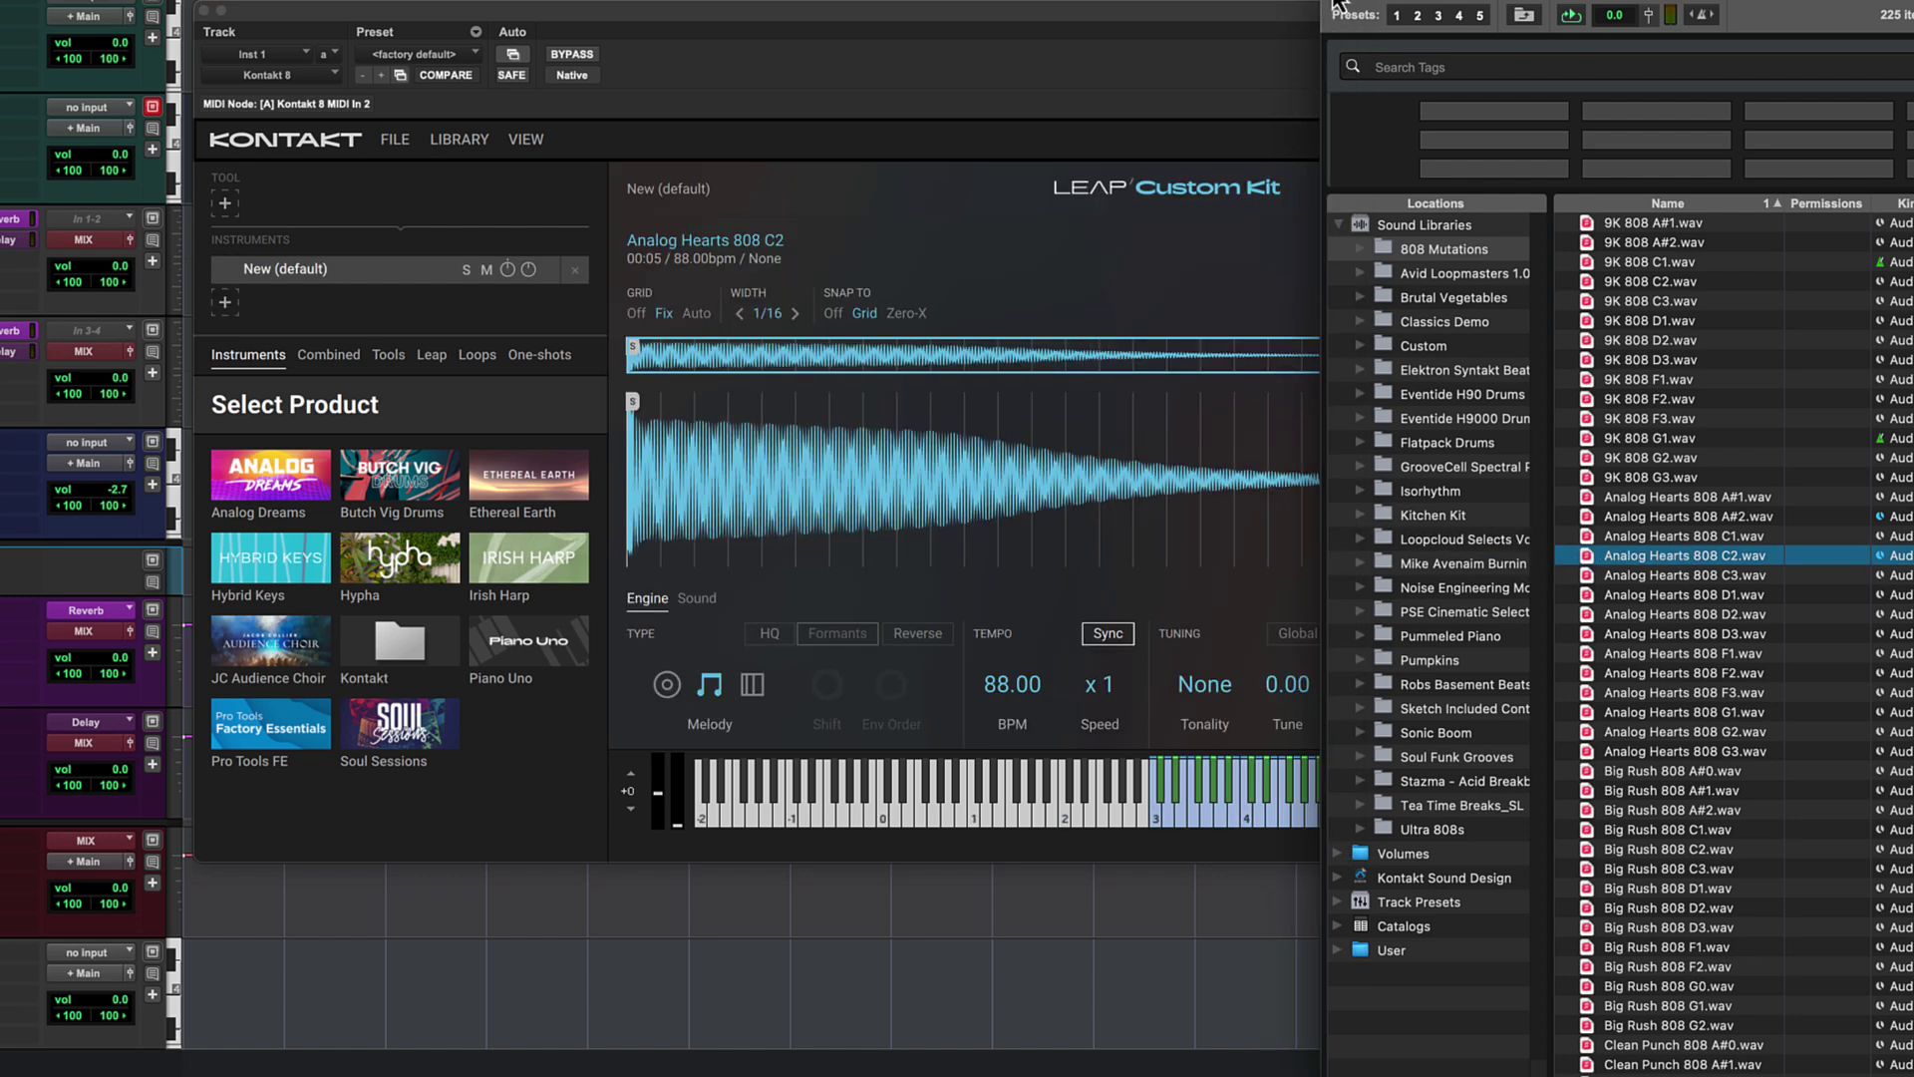
{"action": "left_click", "coordinate": [1334, 2]}
{"action": "left_click_drag", "start_coordinate": [1730, 862], "coordinate": [1731, 1049]}
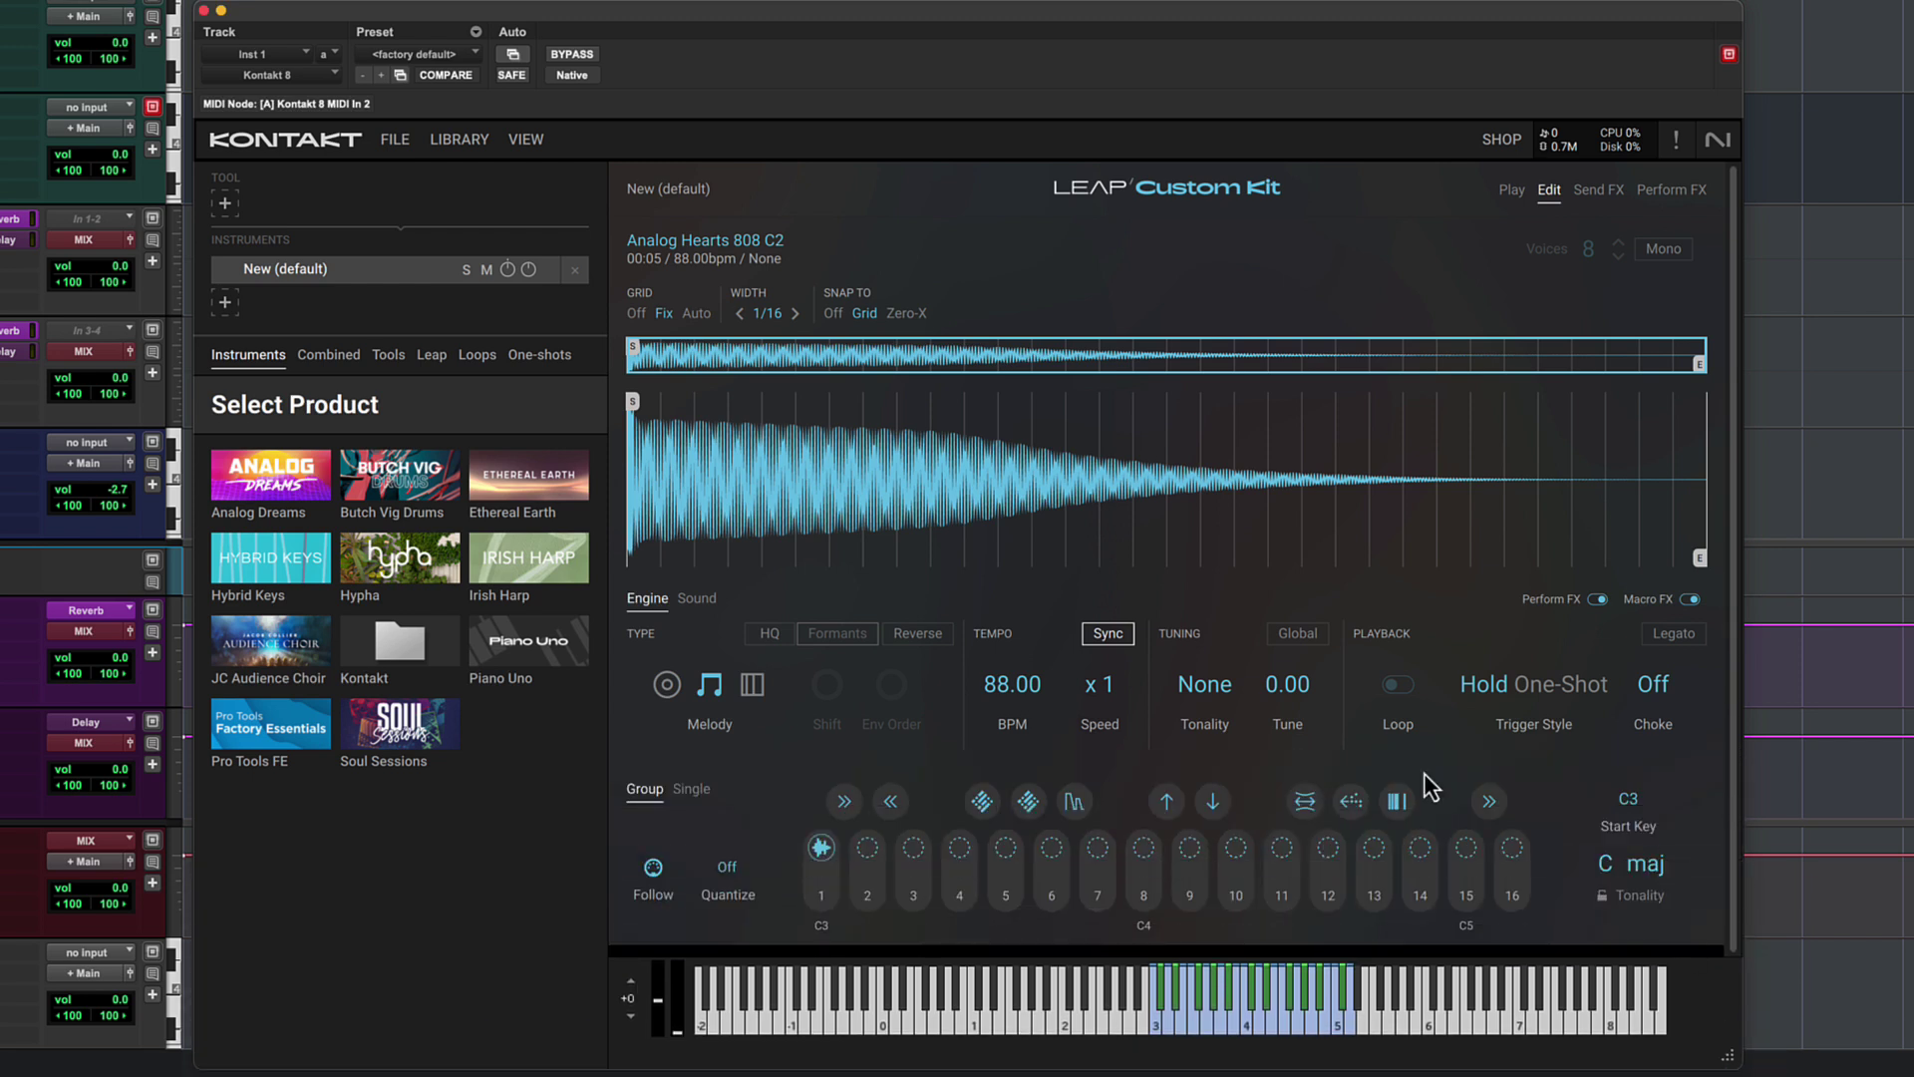
Step: Map the 808 sample across the keyboard in Single mode and set its engine type to Classic
{"action": "left_click", "coordinate": [828, 885]}
{"action": "left_click", "coordinate": [688, 791]}
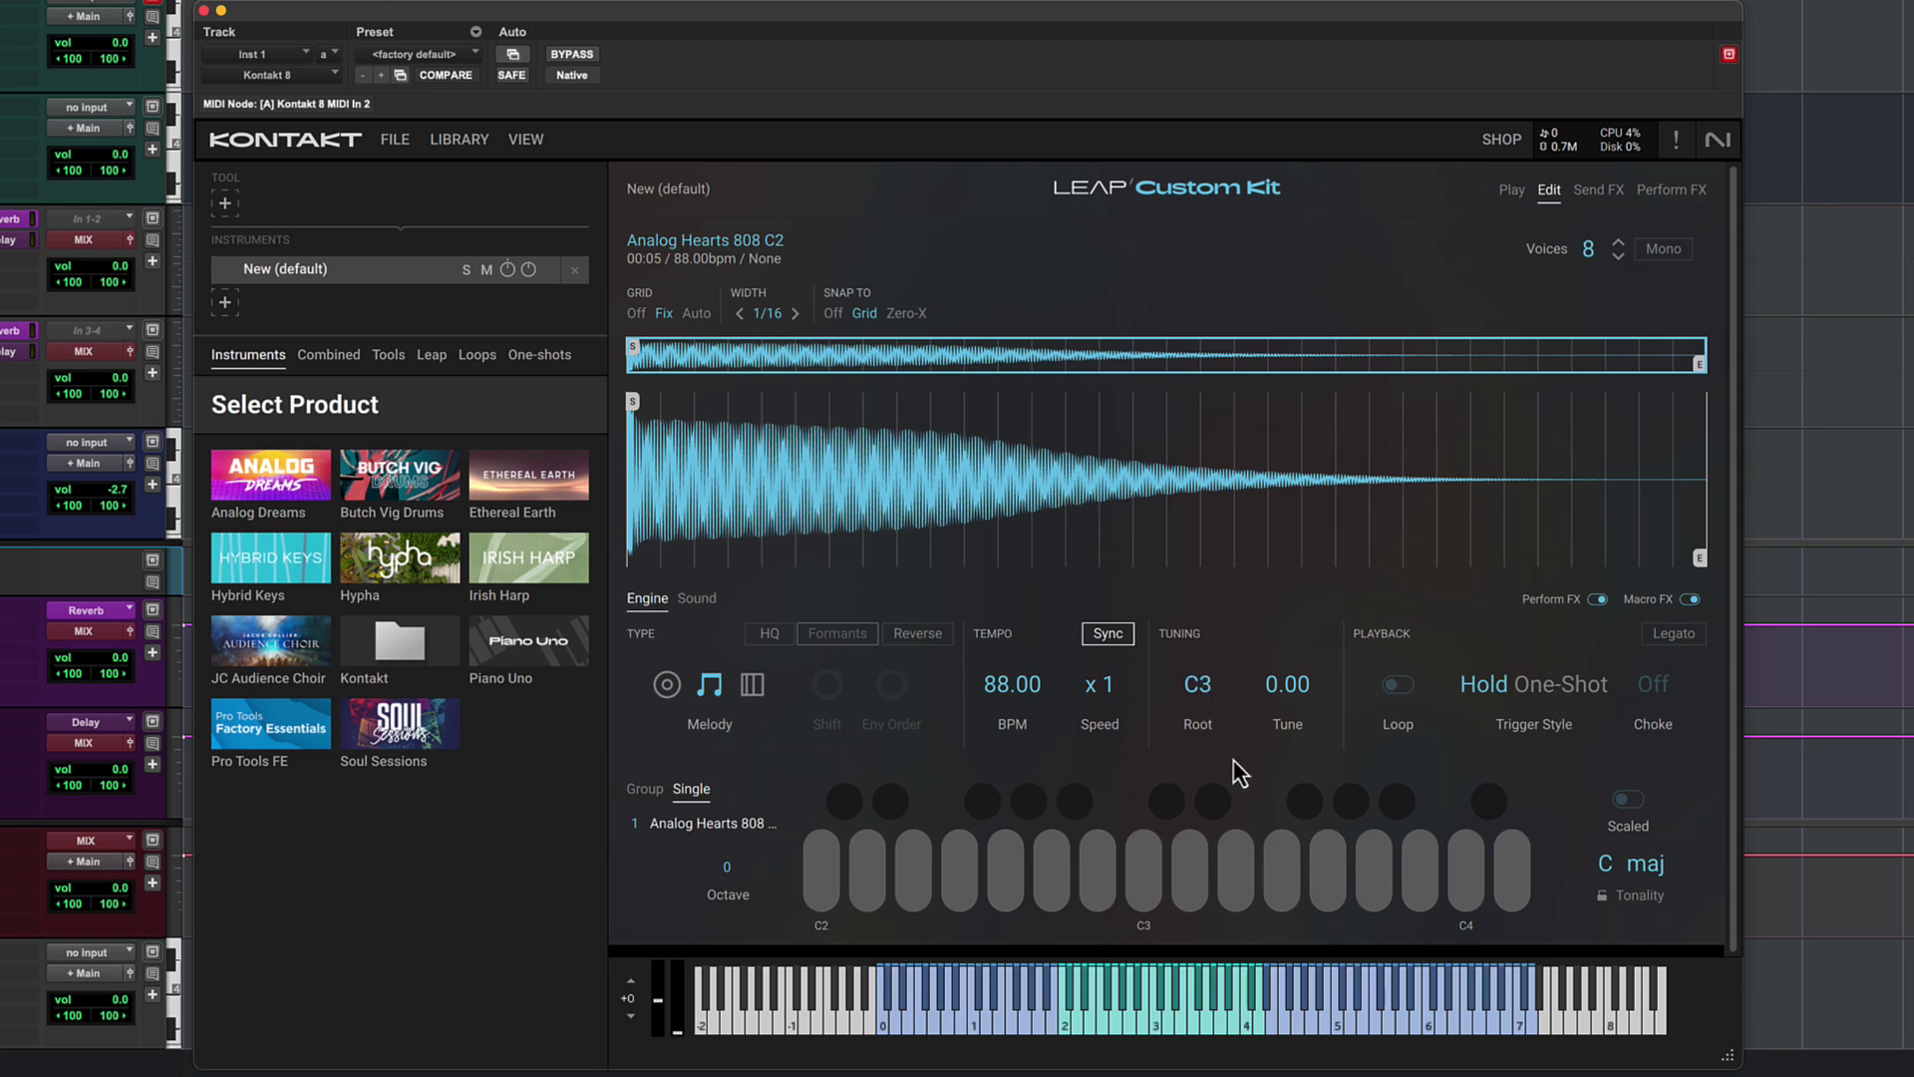
{"action": "left_click", "coordinate": [665, 692]}
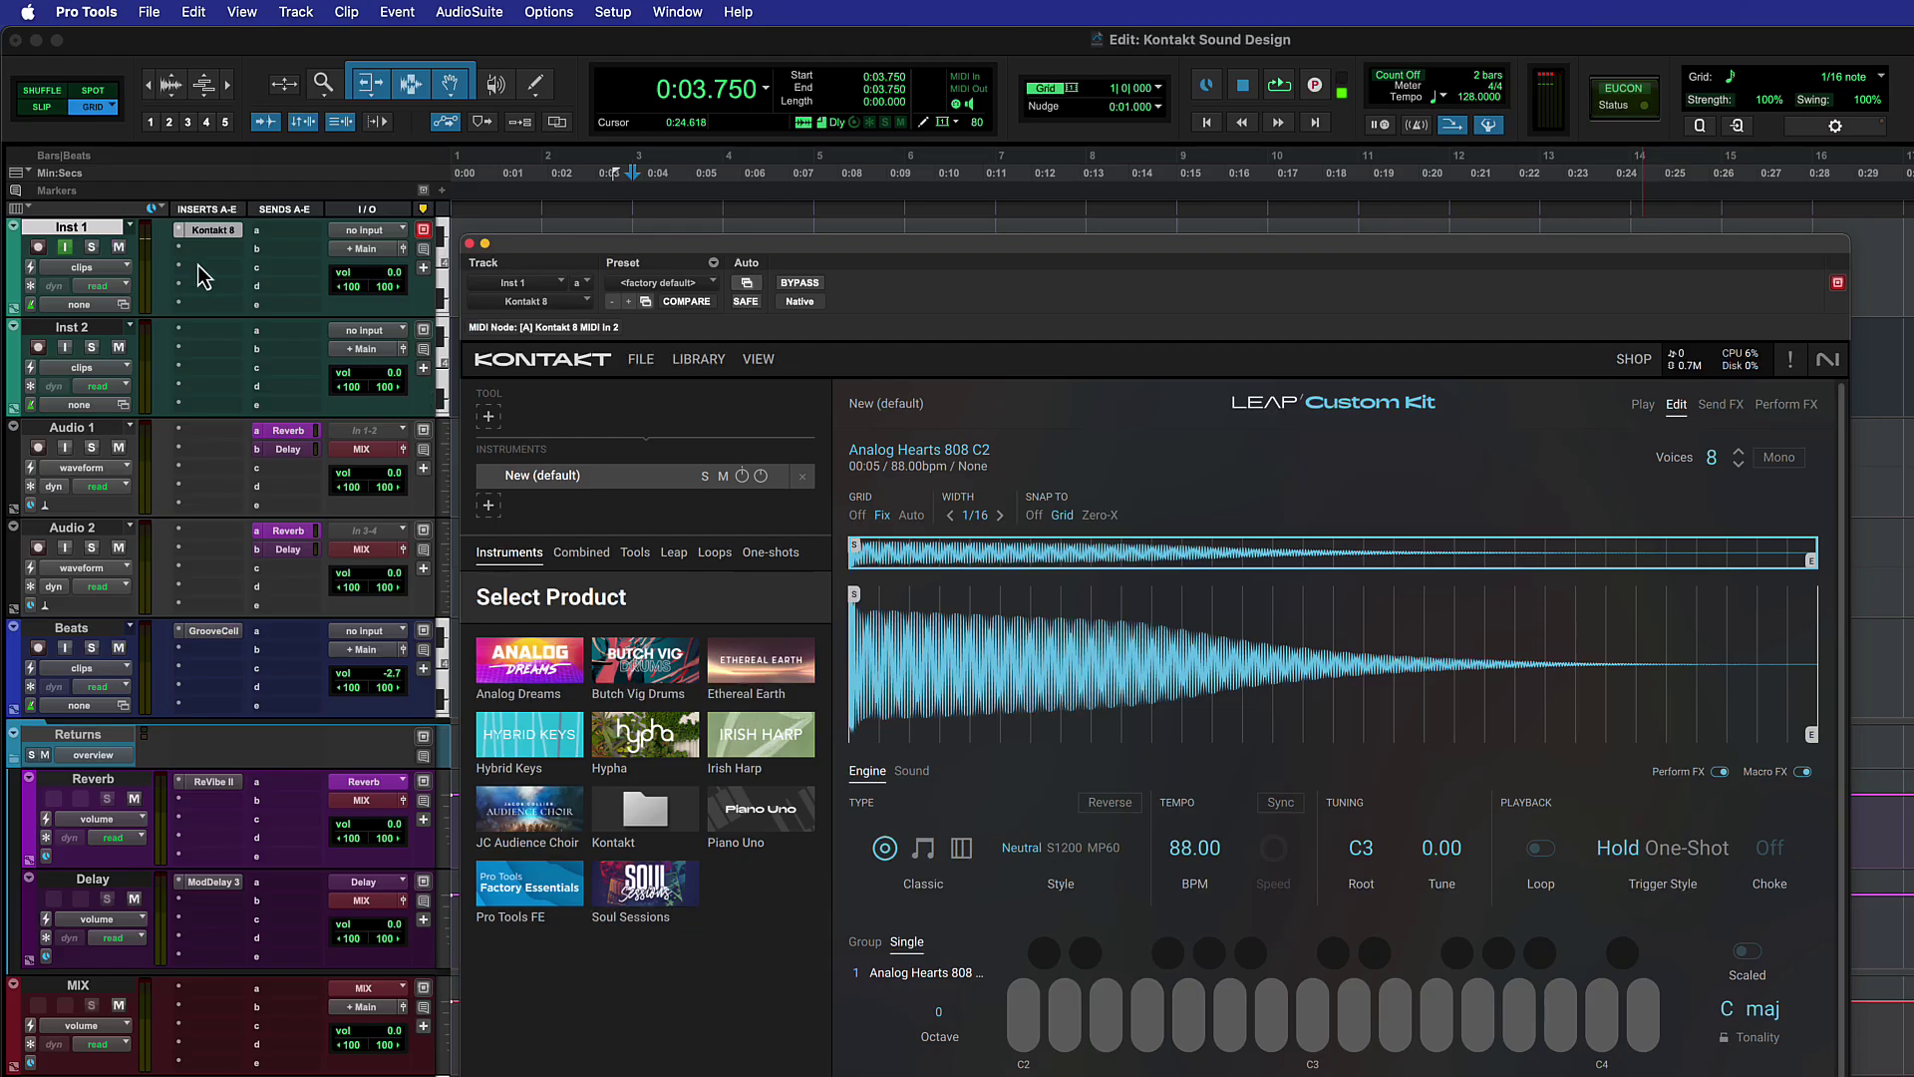
Step: Insert the Spicerack plug-in on the Inst 1 track after Kontakt 8
{"action": "left_click", "coordinate": [196, 265]}
{"action": "type", "text": "octa"}
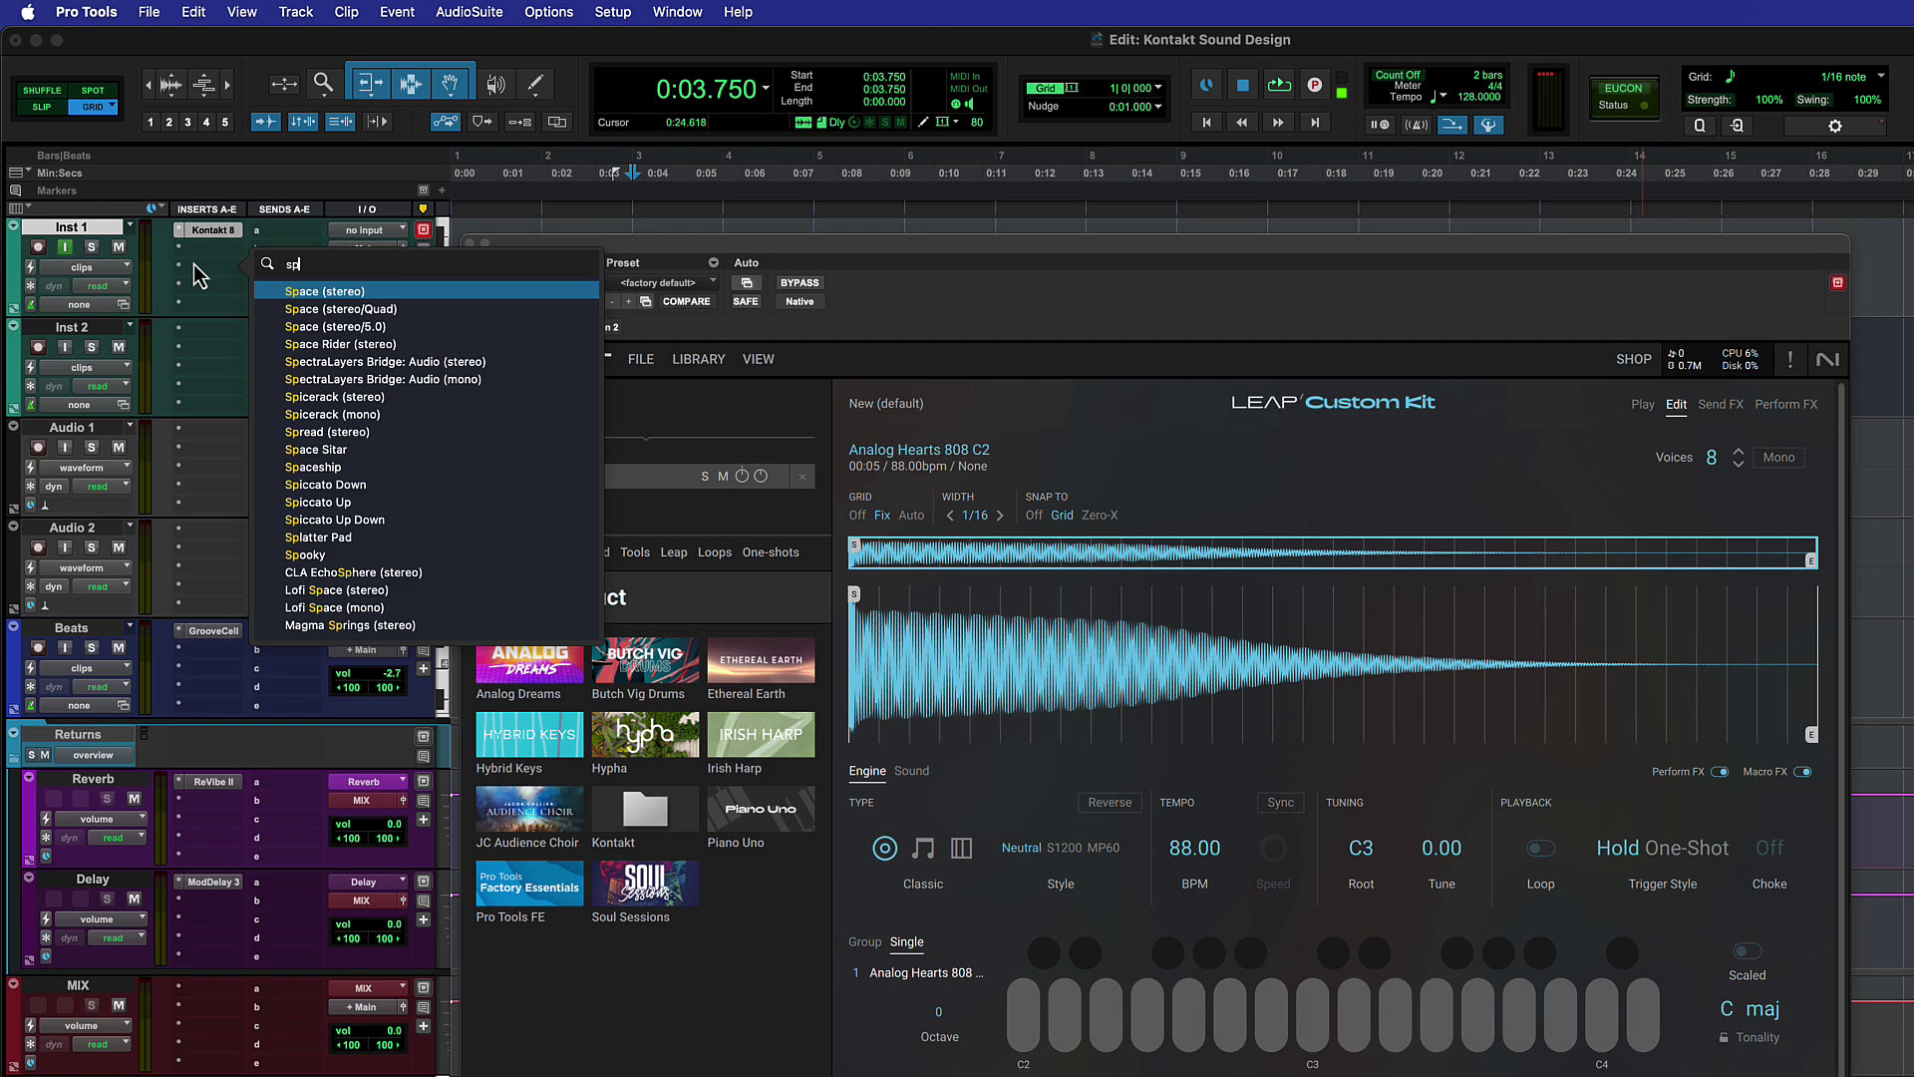
{"action": "key", "text": "Return"}
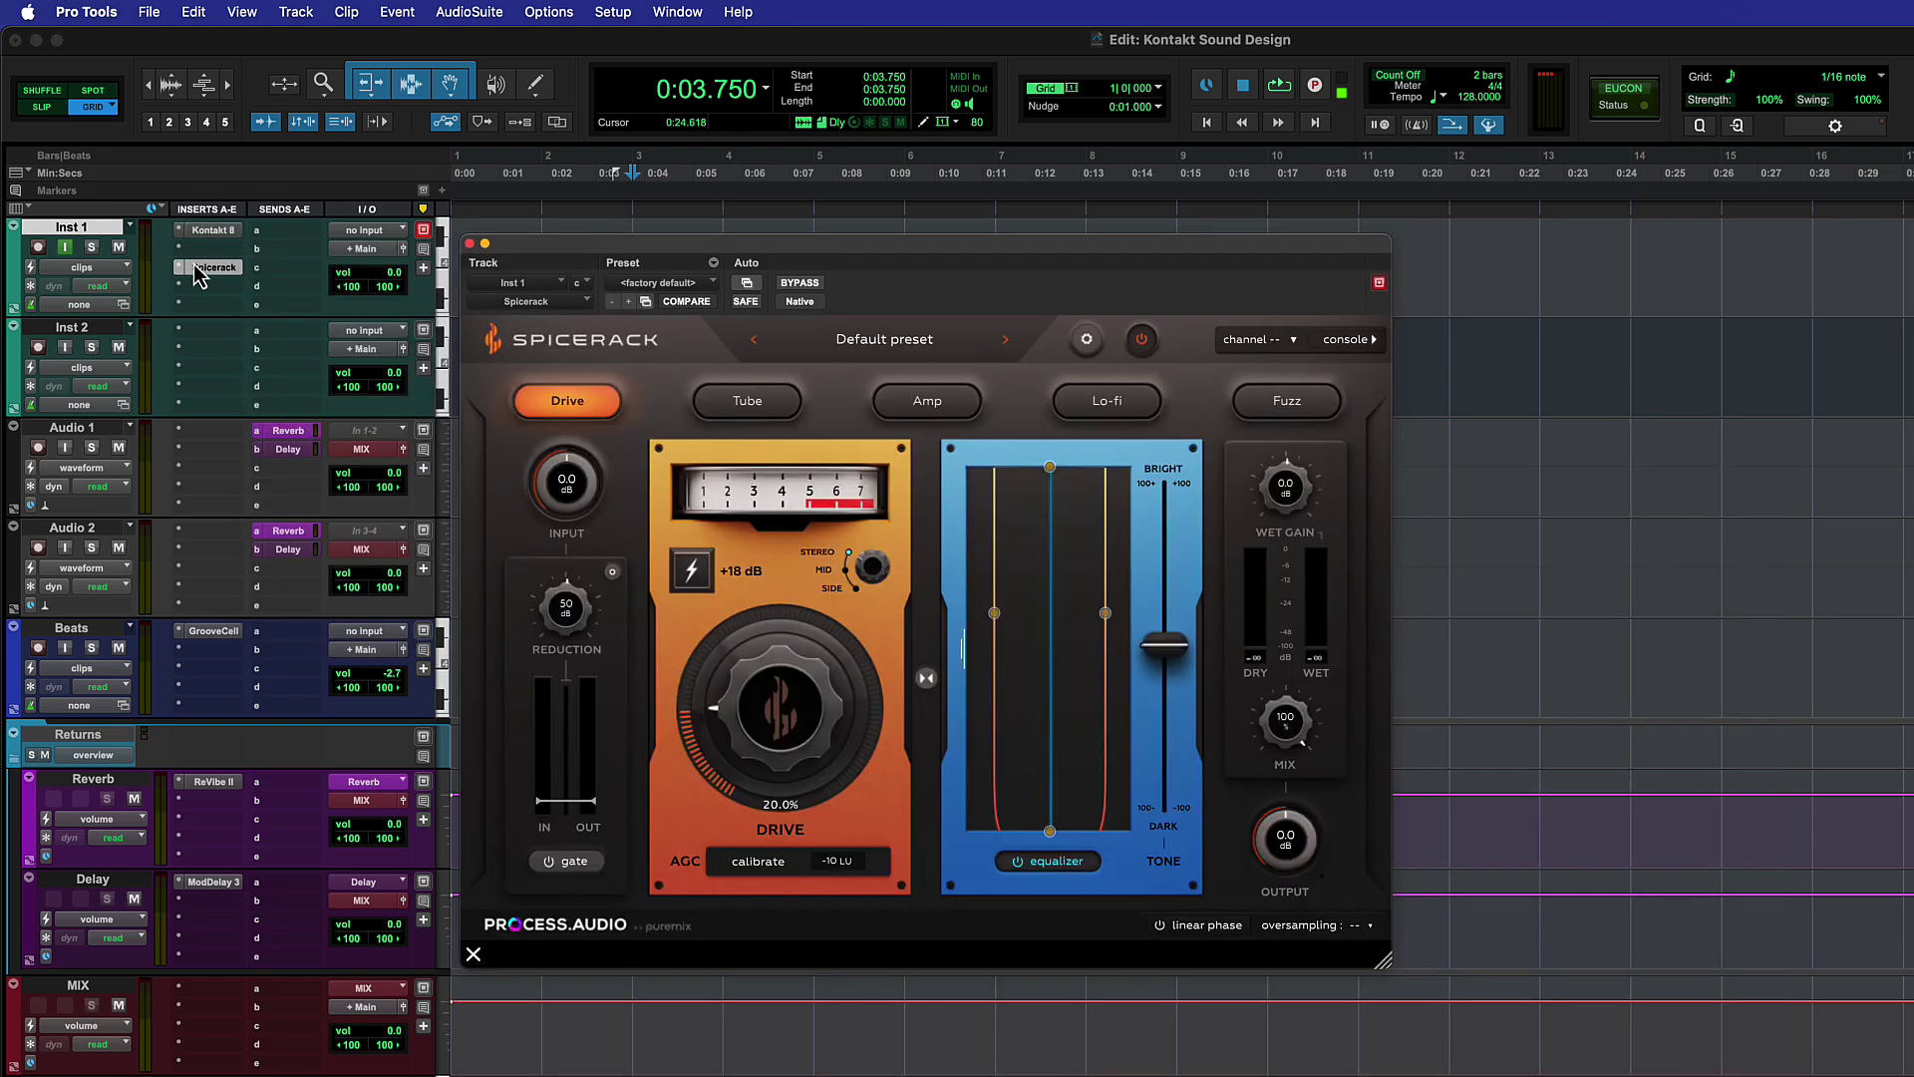
Step: Set Spicerack's drive to 29.6% and tone to -47.3%, boost the equalizer at about 101 Hz, and lower the mix
{"action": "left_click_drag", "start_coordinate": [810, 710], "coordinate": [814, 661]}
{"action": "left_click_drag", "start_coordinate": [1183, 661], "coordinate": [1184, 736]}
{"action": "left_click_drag", "start_coordinate": [1111, 685], "coordinate": [1107, 725]}
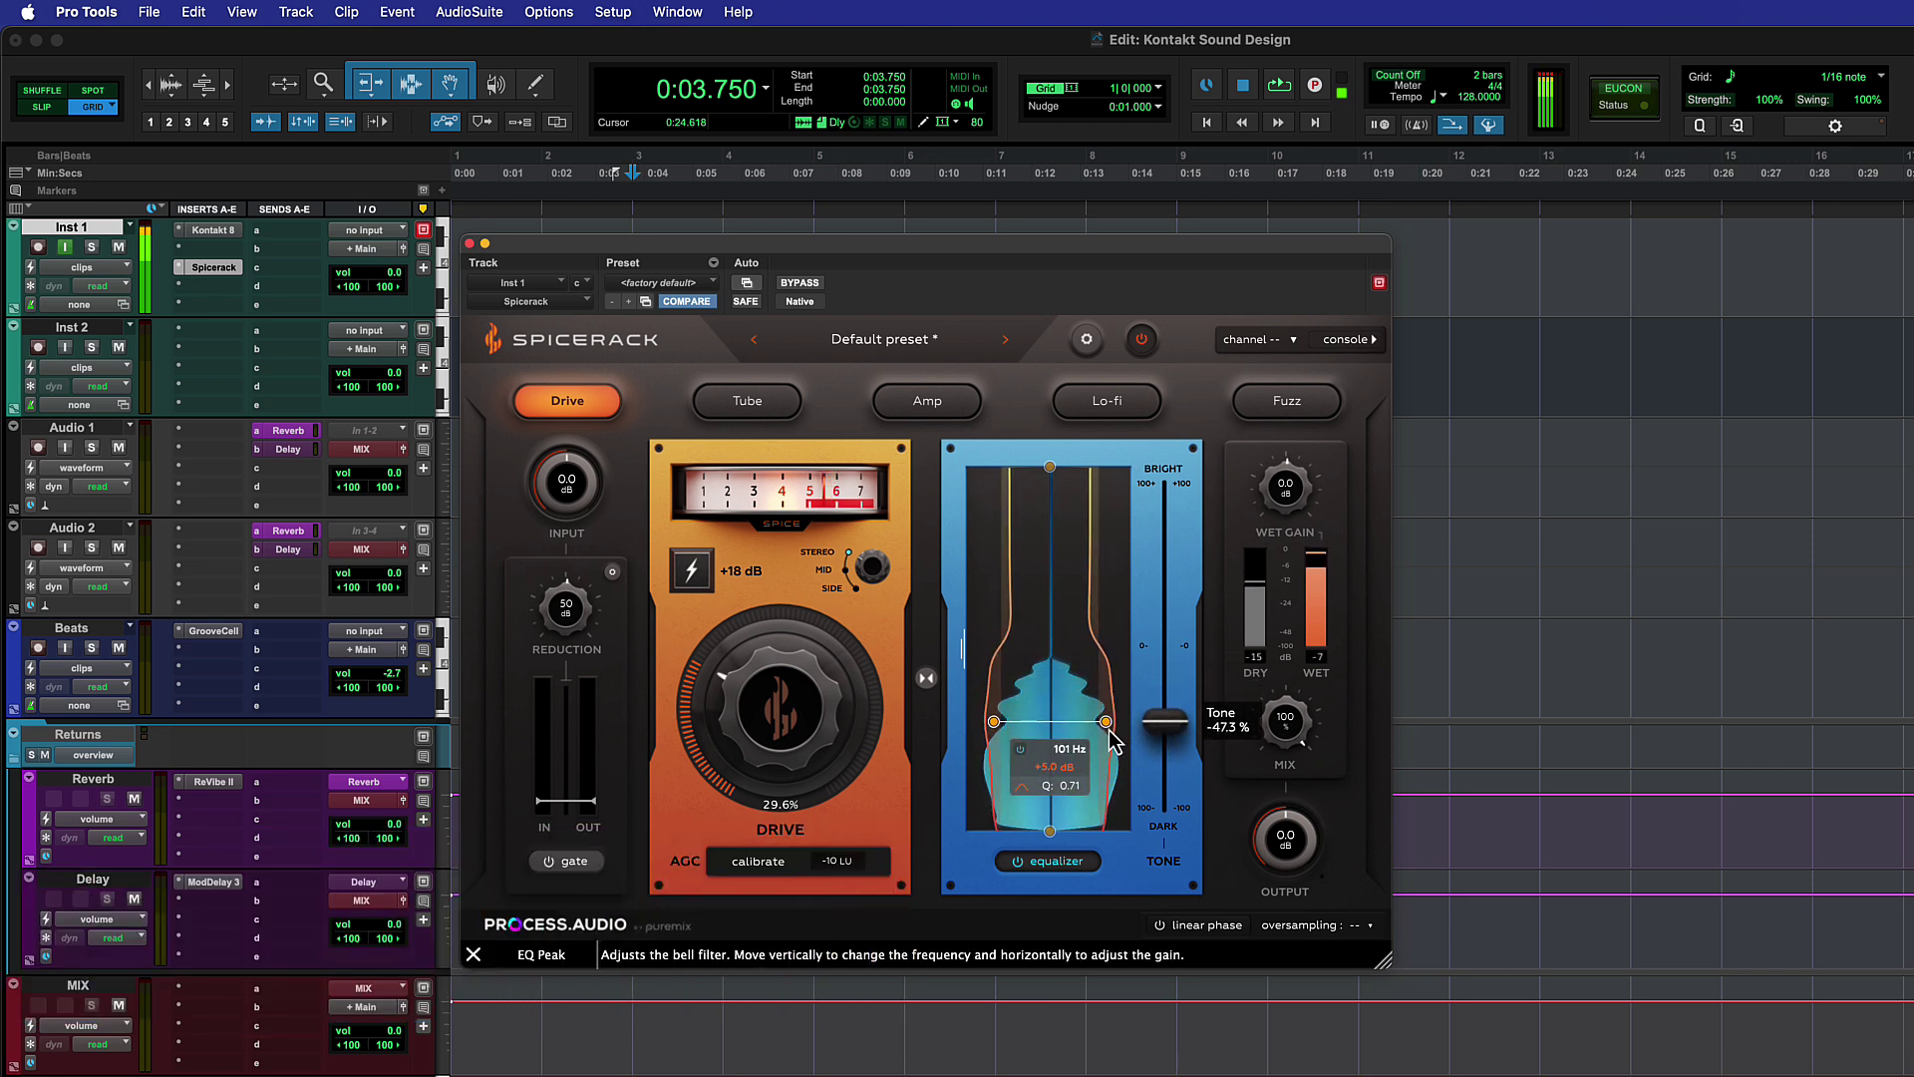
{"action": "left_click_drag", "start_coordinate": [1289, 743], "coordinate": [1287, 787]}
Step: Play back the M_CHOIR_C3-01 and M_LORE_C3 clips on the two audio tracks
{"action": "key", "text": "space"}
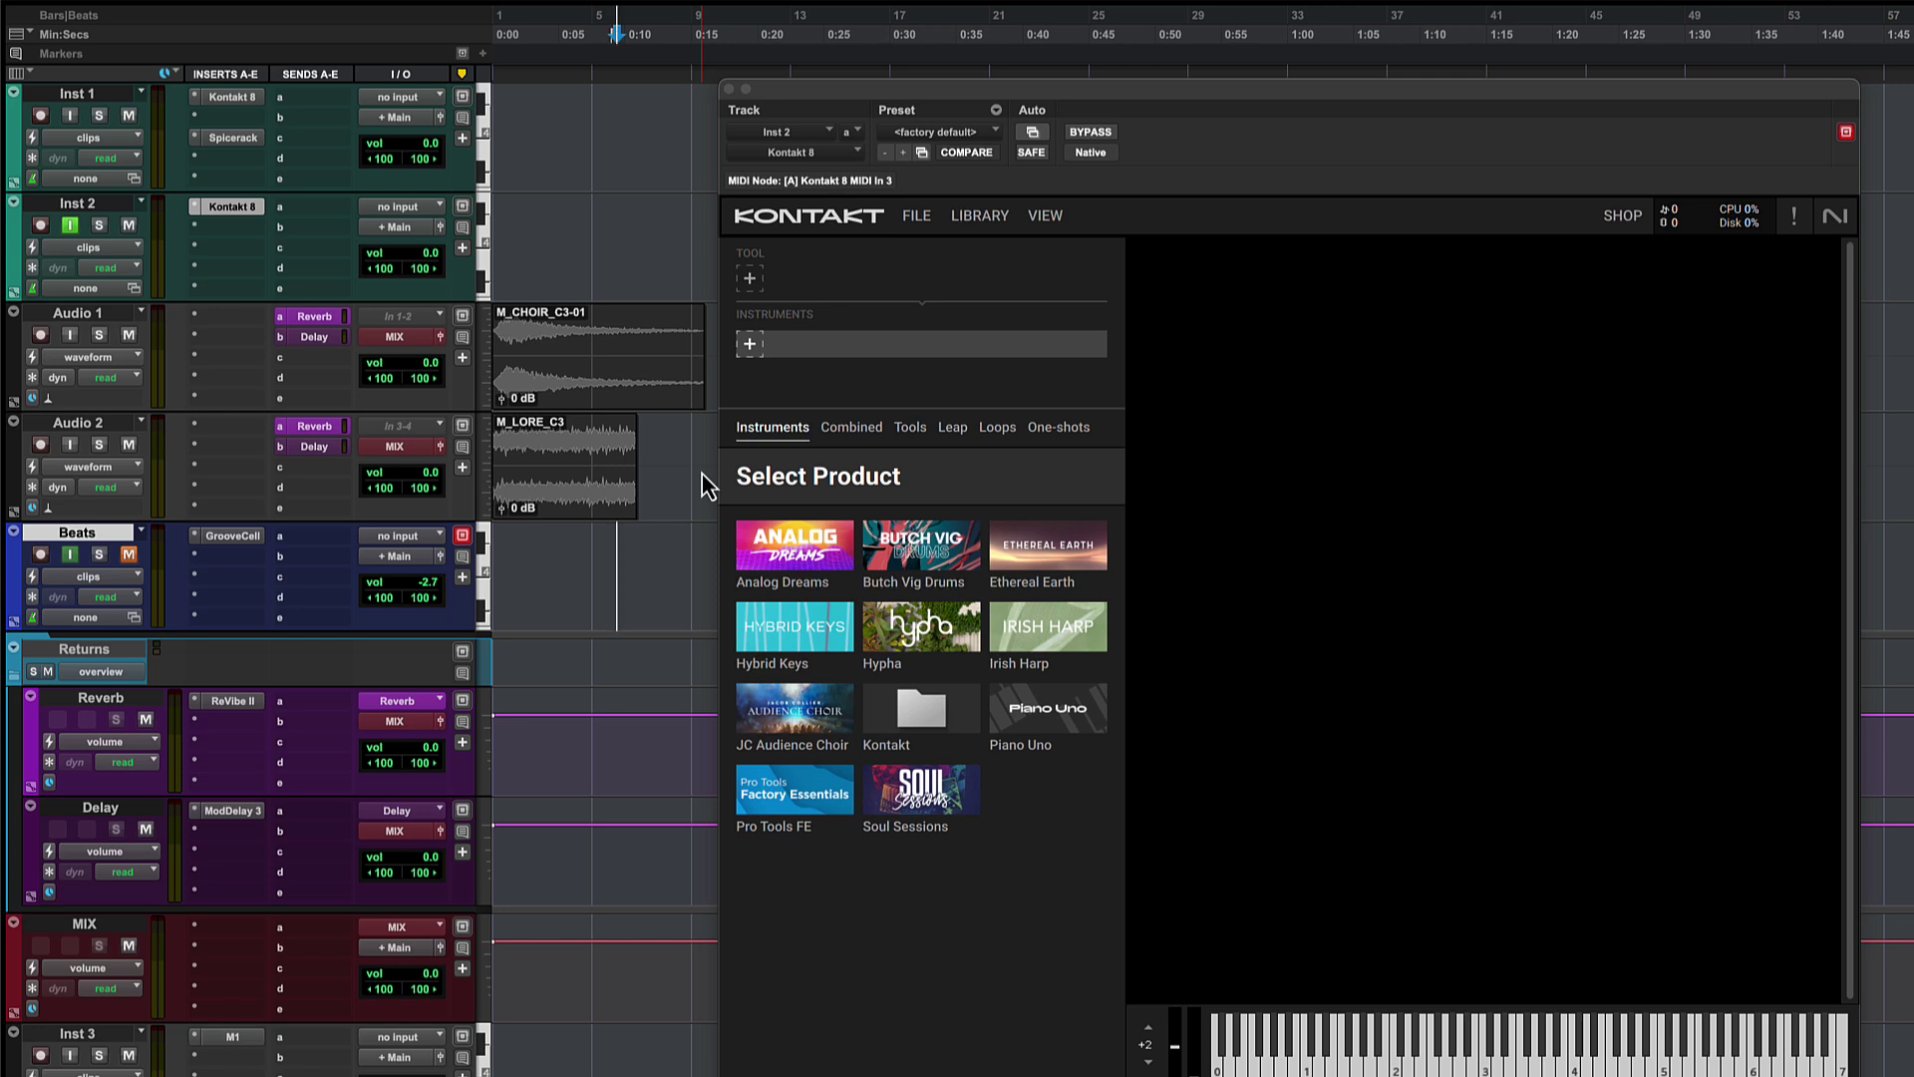
{"action": "key", "text": "space"}
{"action": "left_click", "coordinate": [613, 403]}
{"action": "key", "text": "space"}
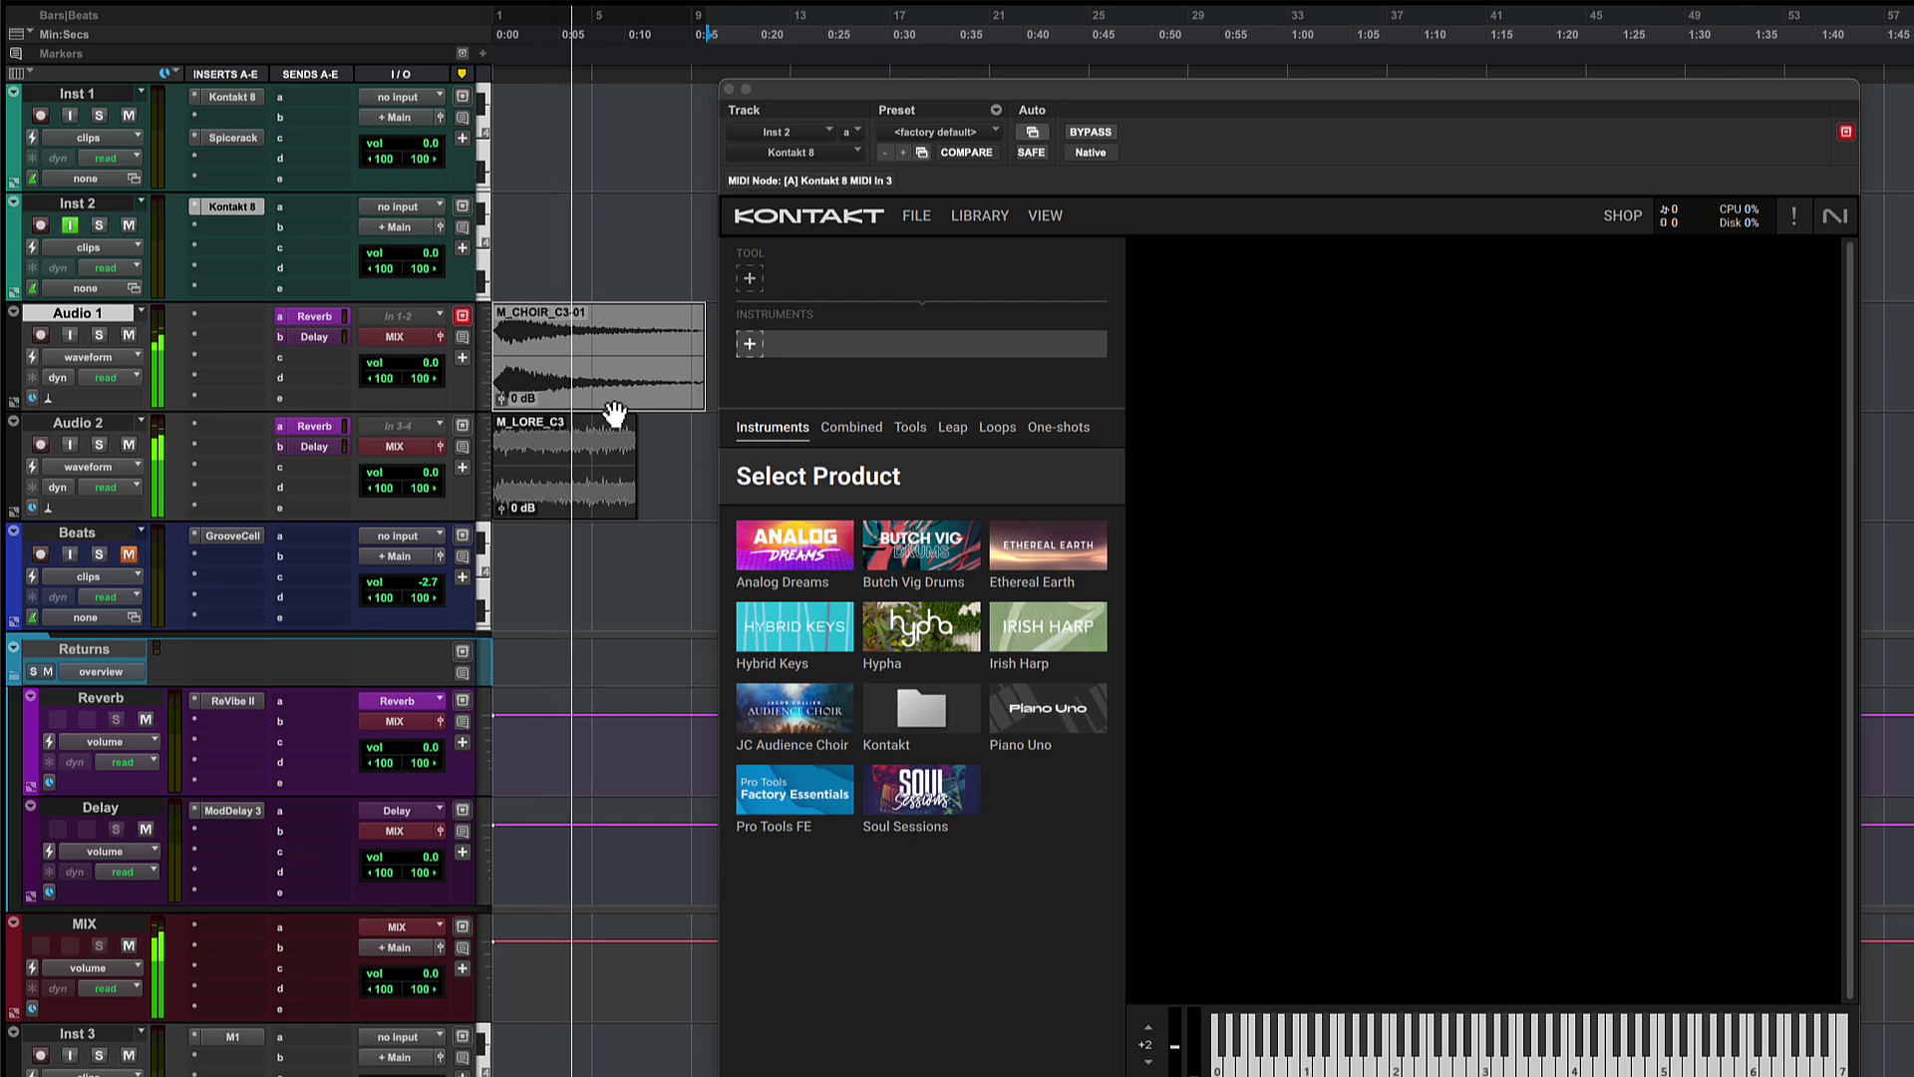
Step: Load the M_CHOIR_C3-01 clip into the Inst 2 Kontakt as a Leap kit in Single mode with the Classic engine
{"action": "left_click_drag", "start_coordinate": [551, 404], "coordinate": [1223, 385]}
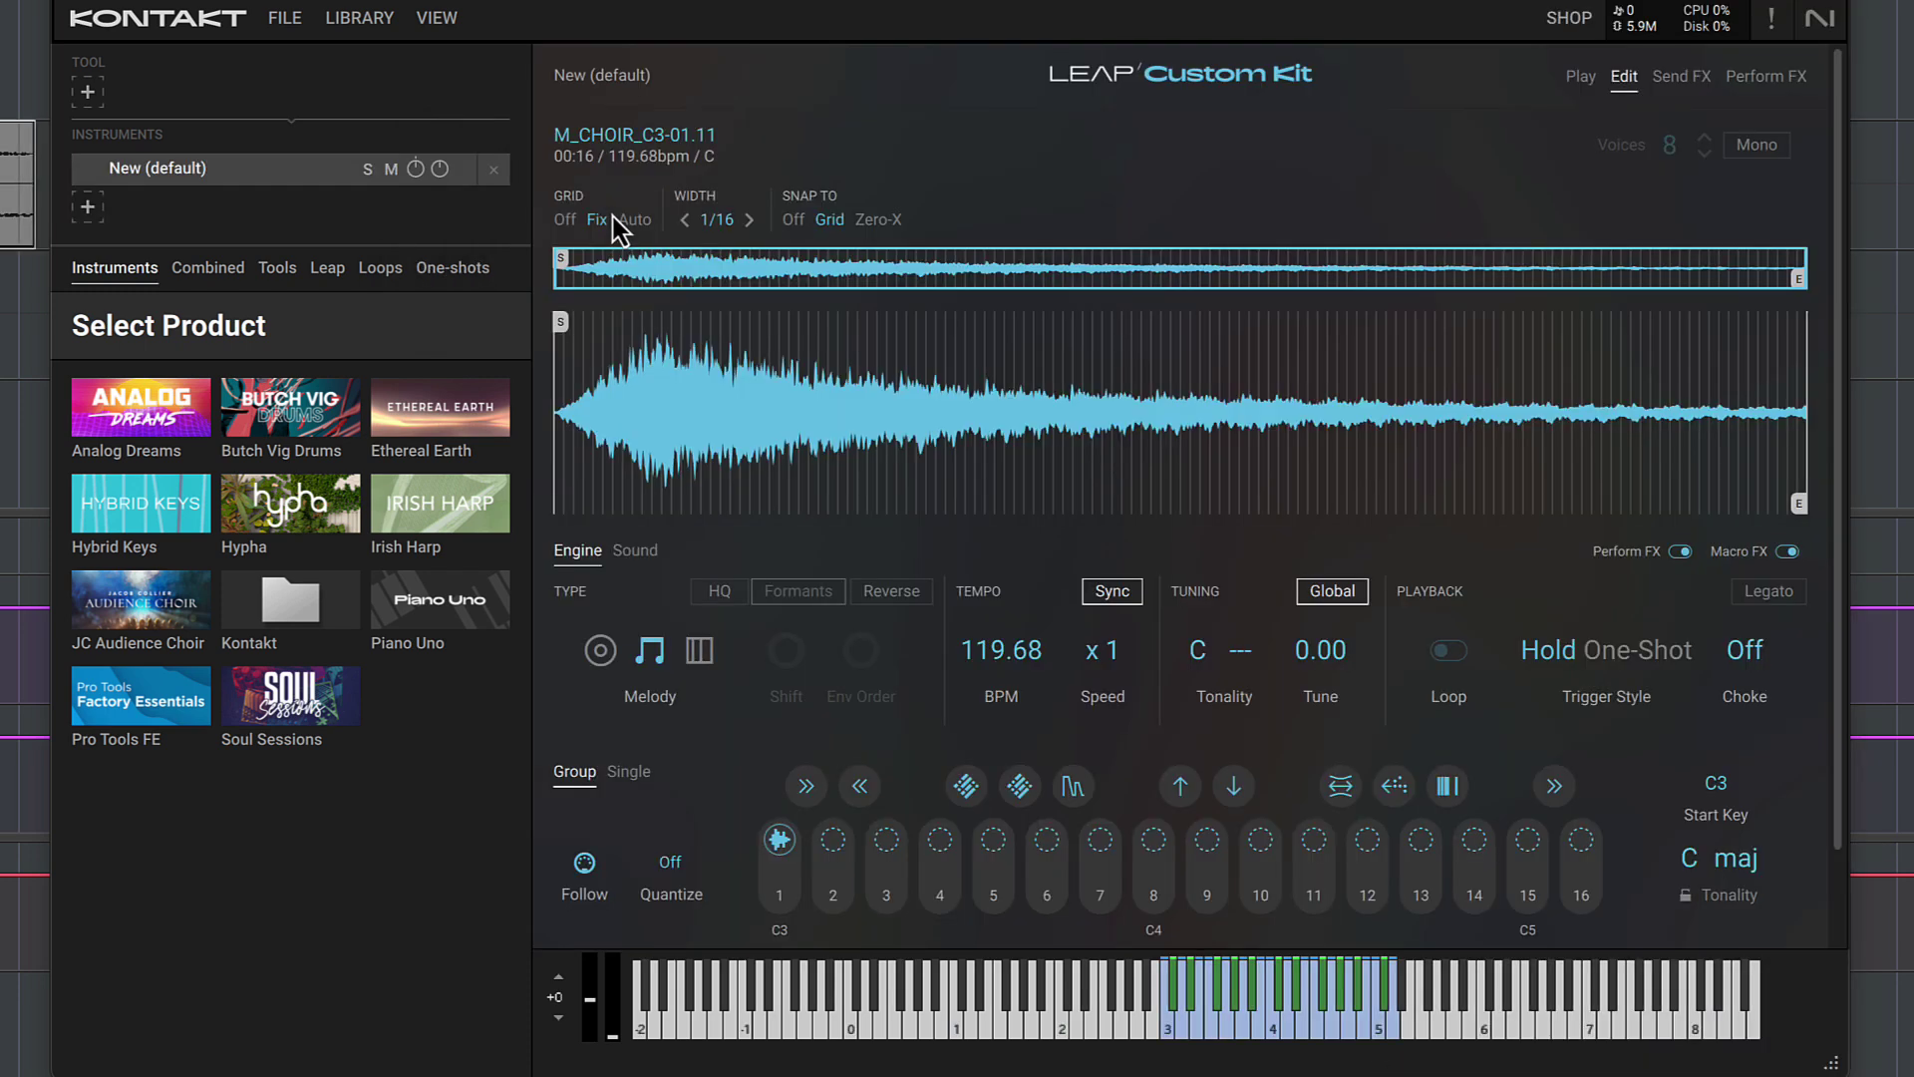
{"action": "left_click", "coordinate": [628, 772]}
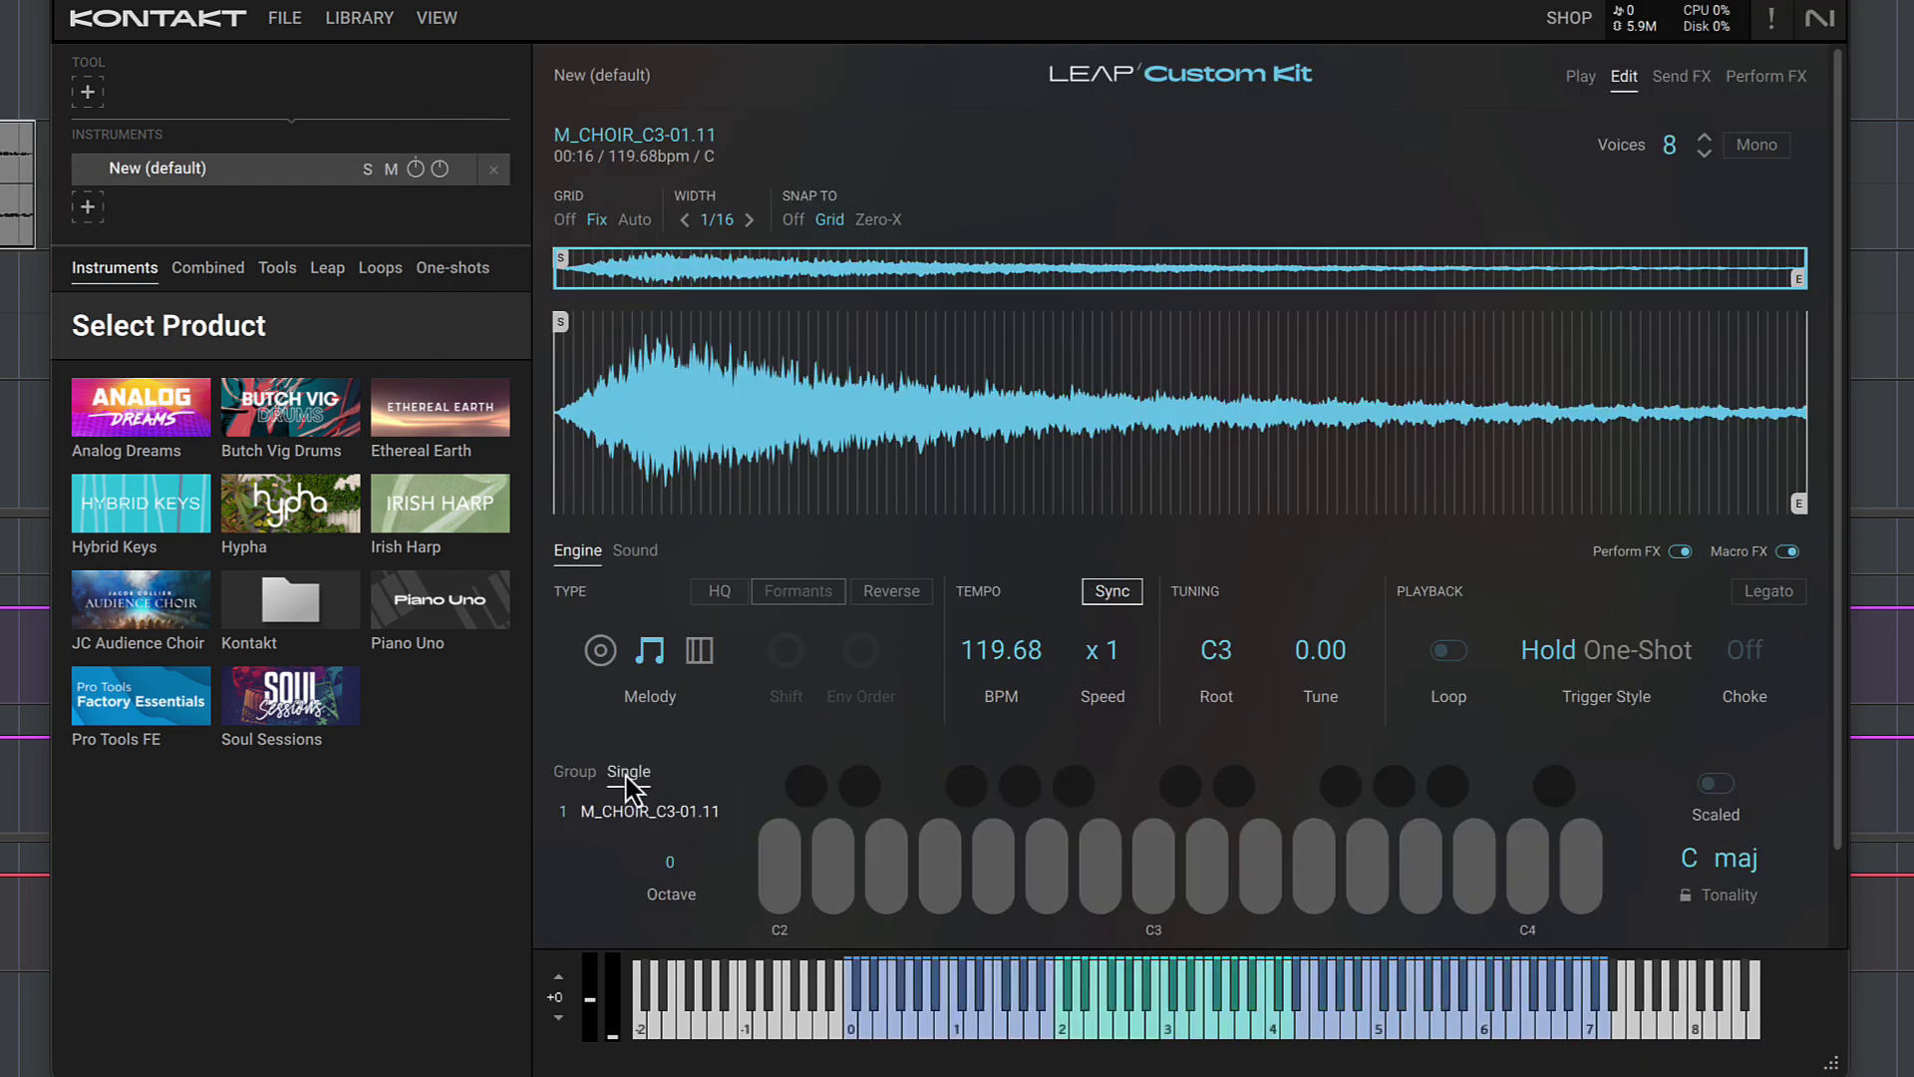
{"action": "left_click", "coordinate": [600, 651]}
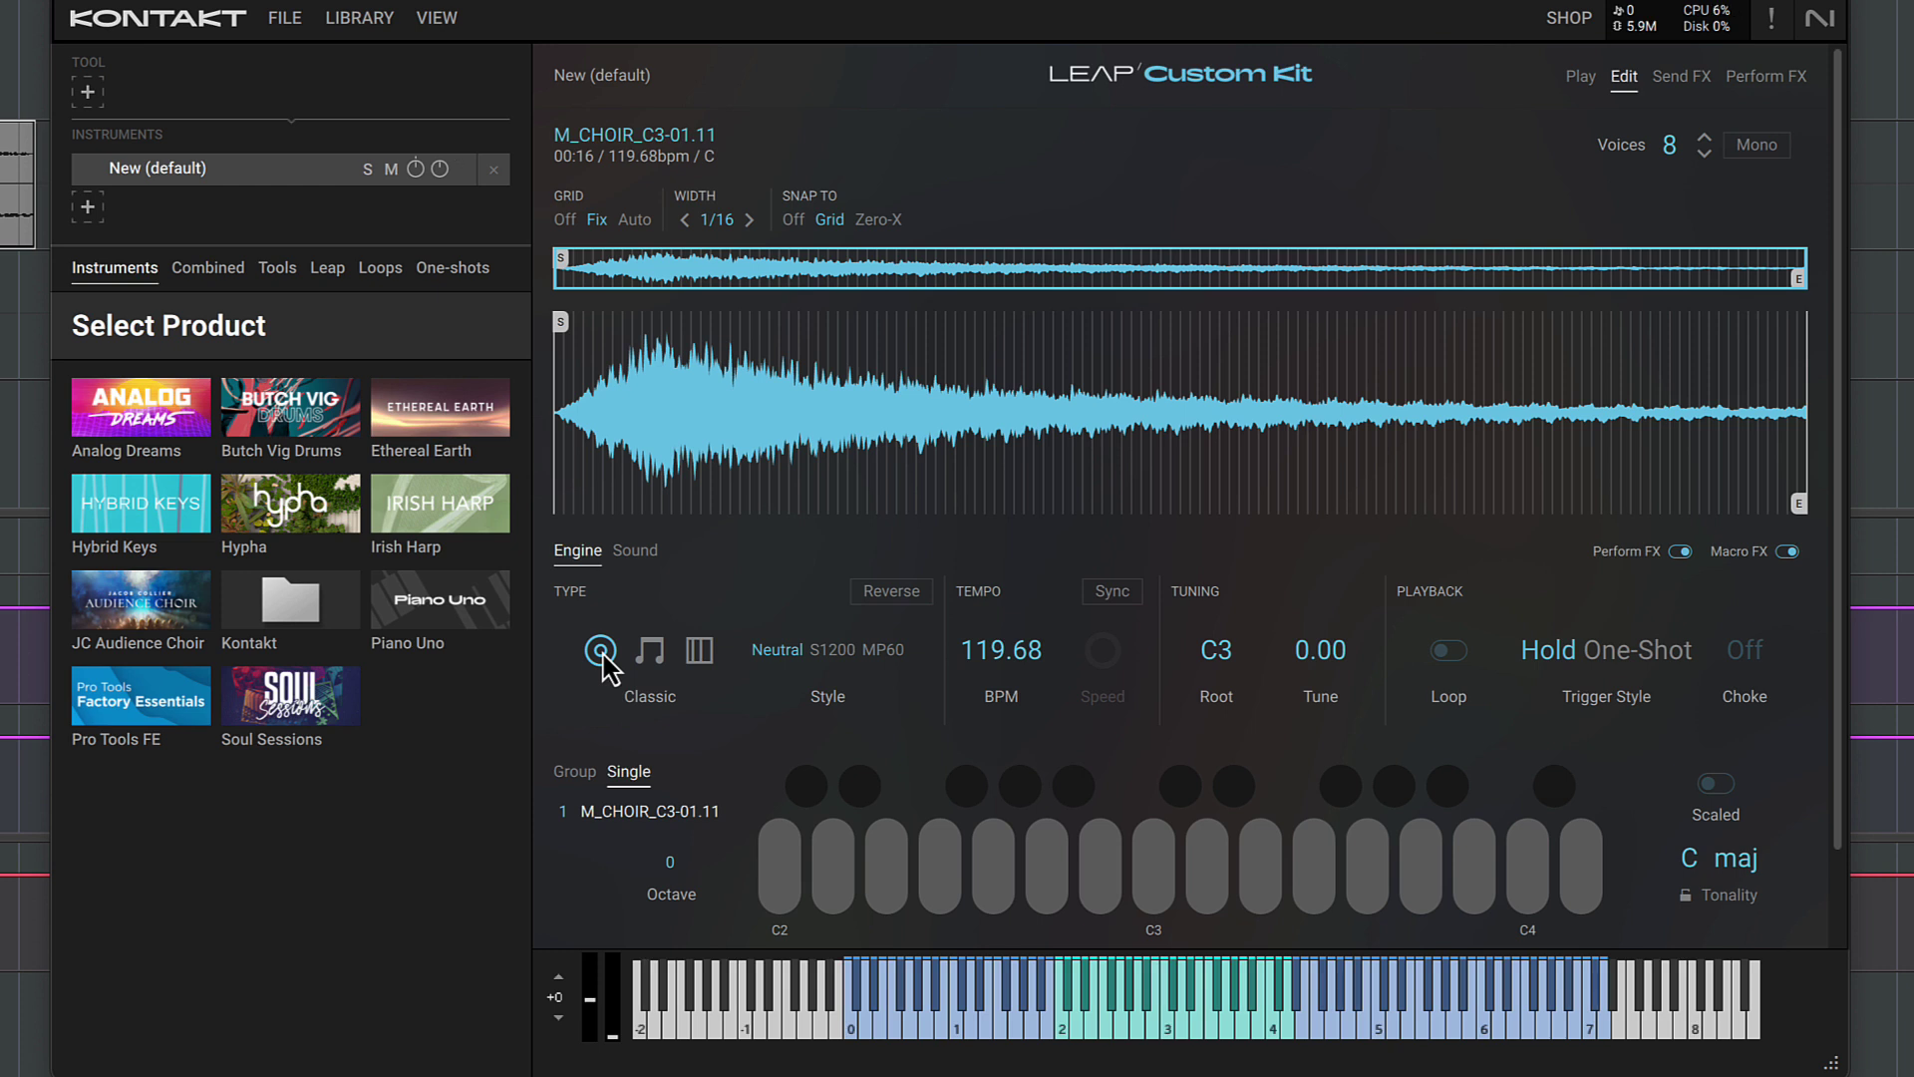
Step: Adjust the choir sample's amp attack and release in its sound settings
{"action": "left_click", "coordinate": [638, 553]}
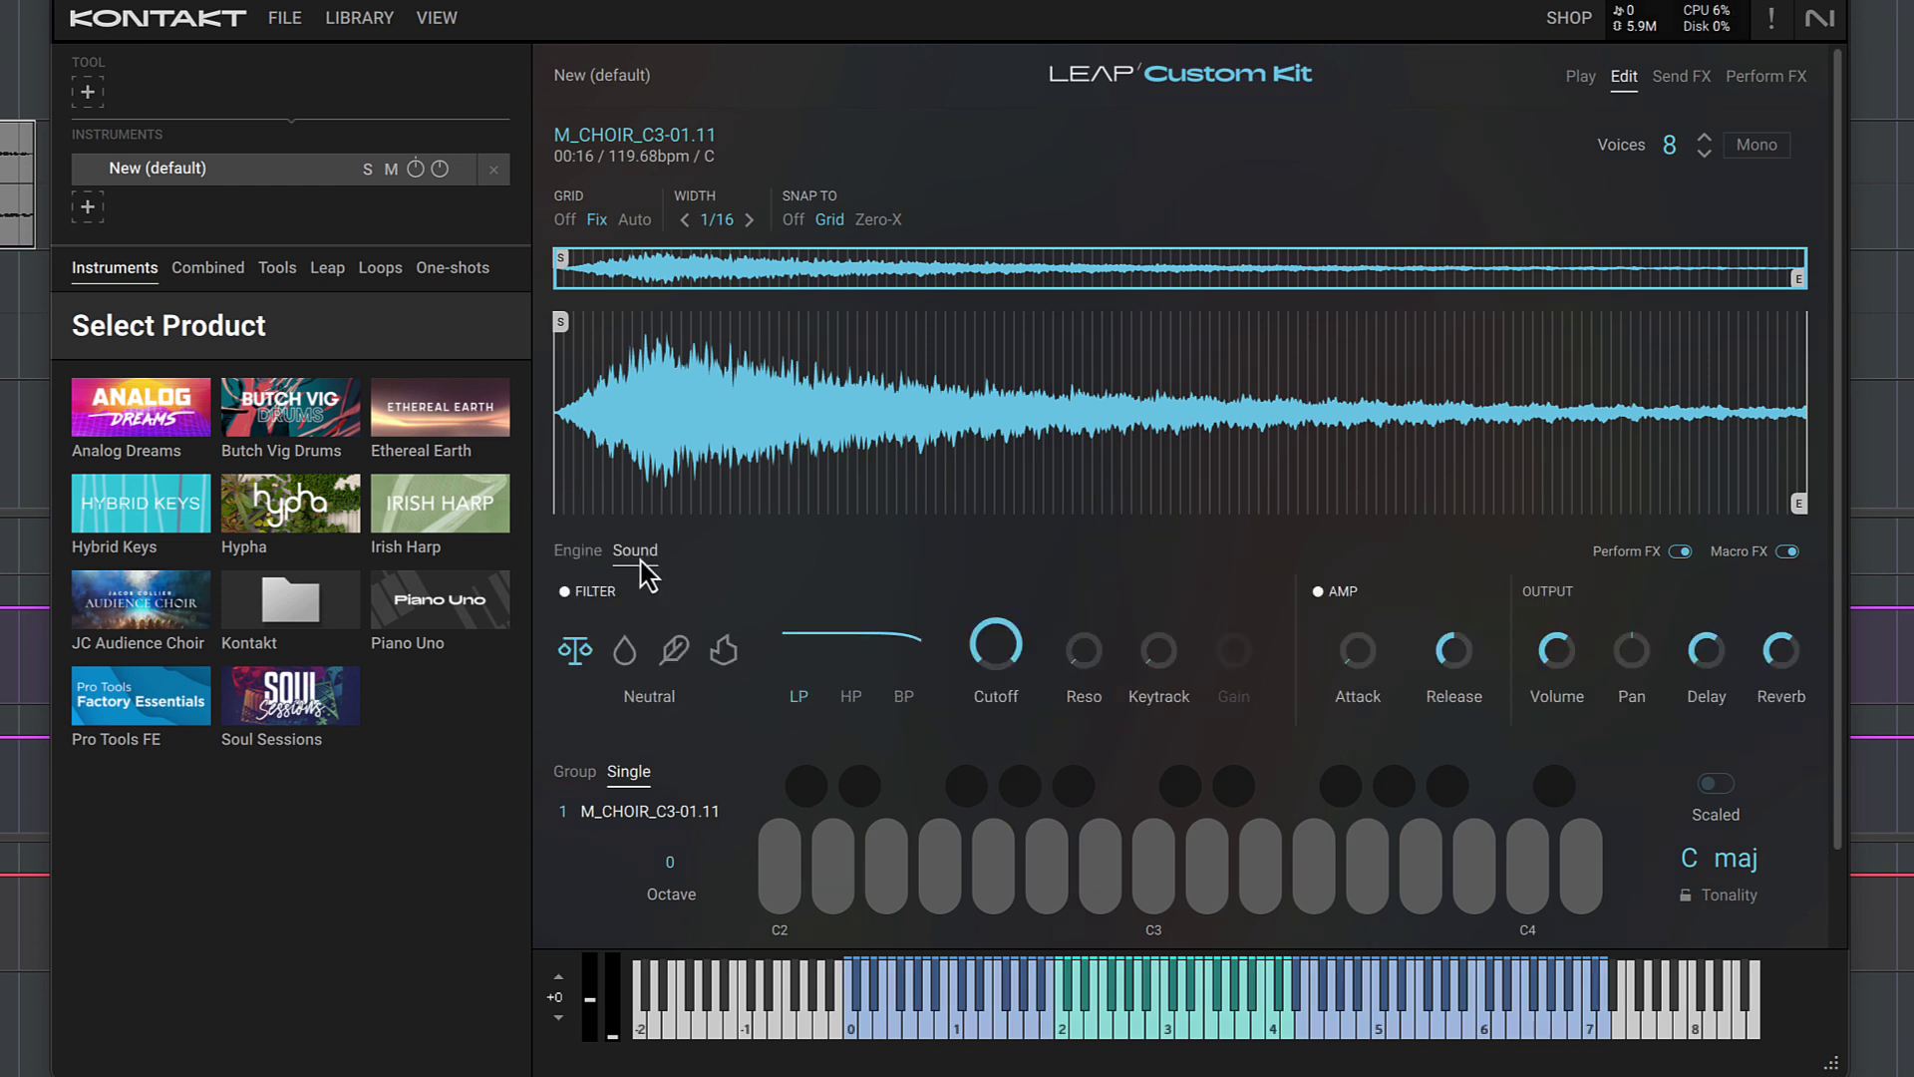
{"action": "mouse_move", "coordinate": [1474, 688]}
{"action": "left_click_drag", "start_coordinate": [1358, 660], "coordinate": [1374, 712]}
{"action": "mouse_move", "coordinate": [574, 334]}
{"action": "left_mouse_down"}
{"action": "mouse_move", "coordinate": [660, 337]}
{"action": "mouse_move", "coordinate": [504, 409]}
{"action": "left_mouse_up"}
Step: Switch the choir's filter to HP, set the cutoff to about 788 Hz and raise the resonance
{"action": "left_click_drag", "start_coordinate": [1004, 649], "coordinate": [875, 697]}
{"action": "left_click_drag", "start_coordinate": [992, 686], "coordinate": [992, 723]}
{"action": "left_click_drag", "start_coordinate": [1080, 649], "coordinate": [1090, 596]}
{"action": "left_click", "coordinate": [1019, 648]}
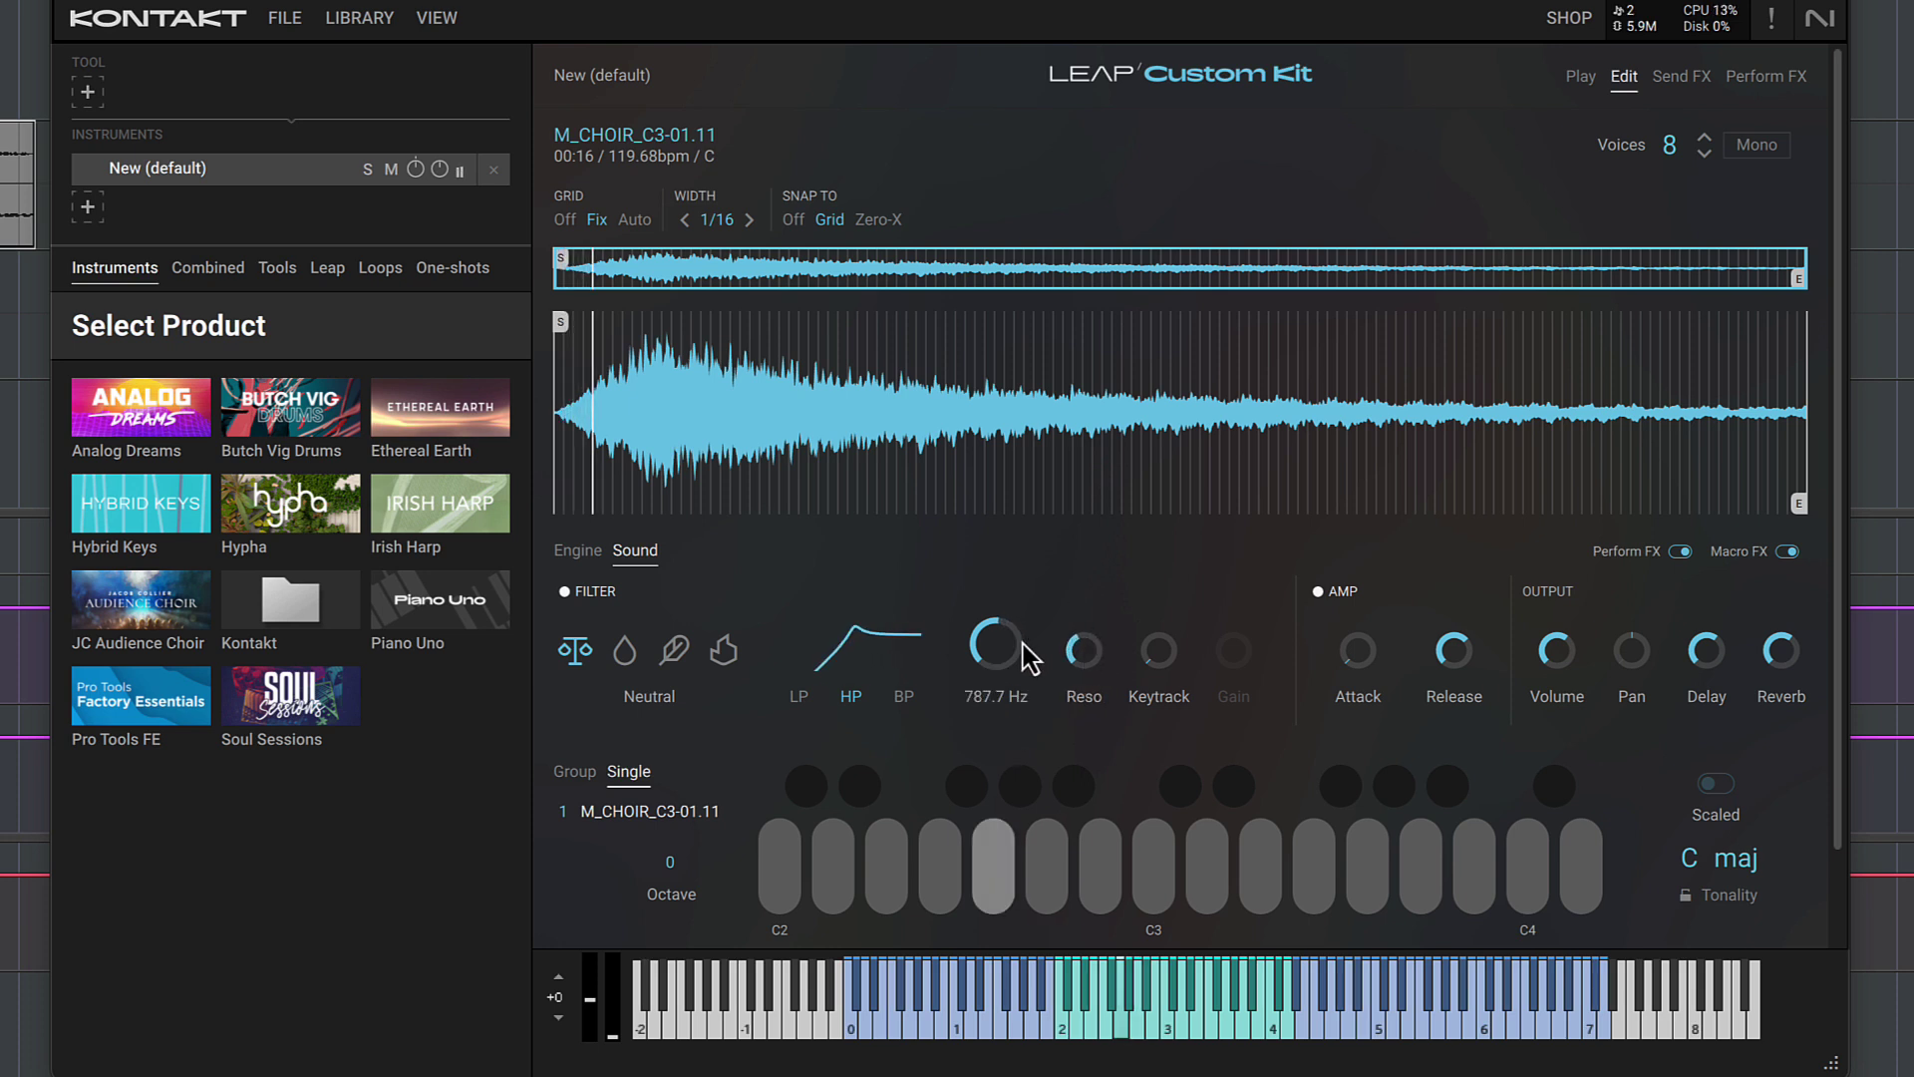
Step: Fine-tune the choir's high-pass cutoff and increase the filter's key tracking
{"action": "left_click_drag", "start_coordinate": [988, 648], "coordinate": [1007, 678]}
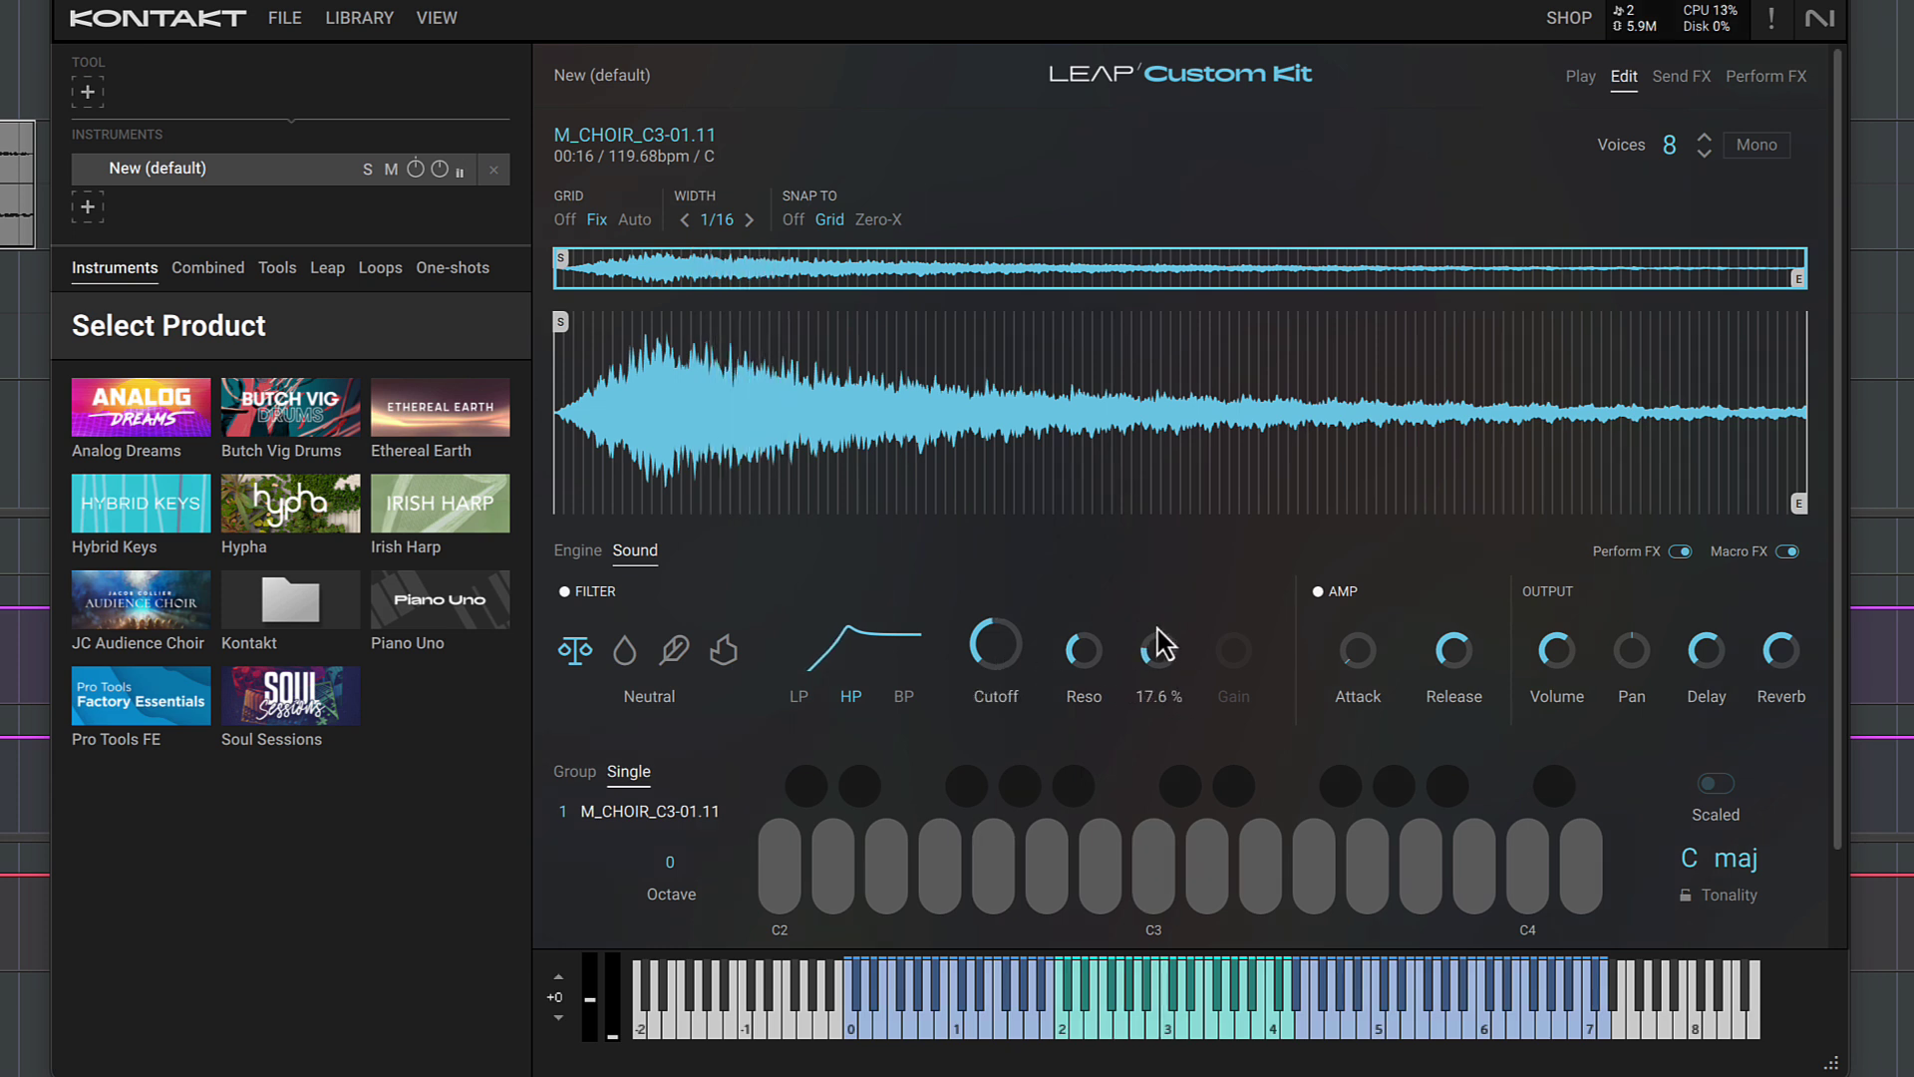
{"action": "left_click_drag", "start_coordinate": [1176, 562], "coordinate": [1224, 328]}
{"action": "left_click_drag", "start_coordinate": [1000, 633], "coordinate": [1005, 629]}
Step: Enable looping for the choir sample and move both loop markers to a short section just after its loudest peak
{"action": "left_click", "coordinate": [574, 554]}
{"action": "left_click", "coordinate": [1455, 653]}
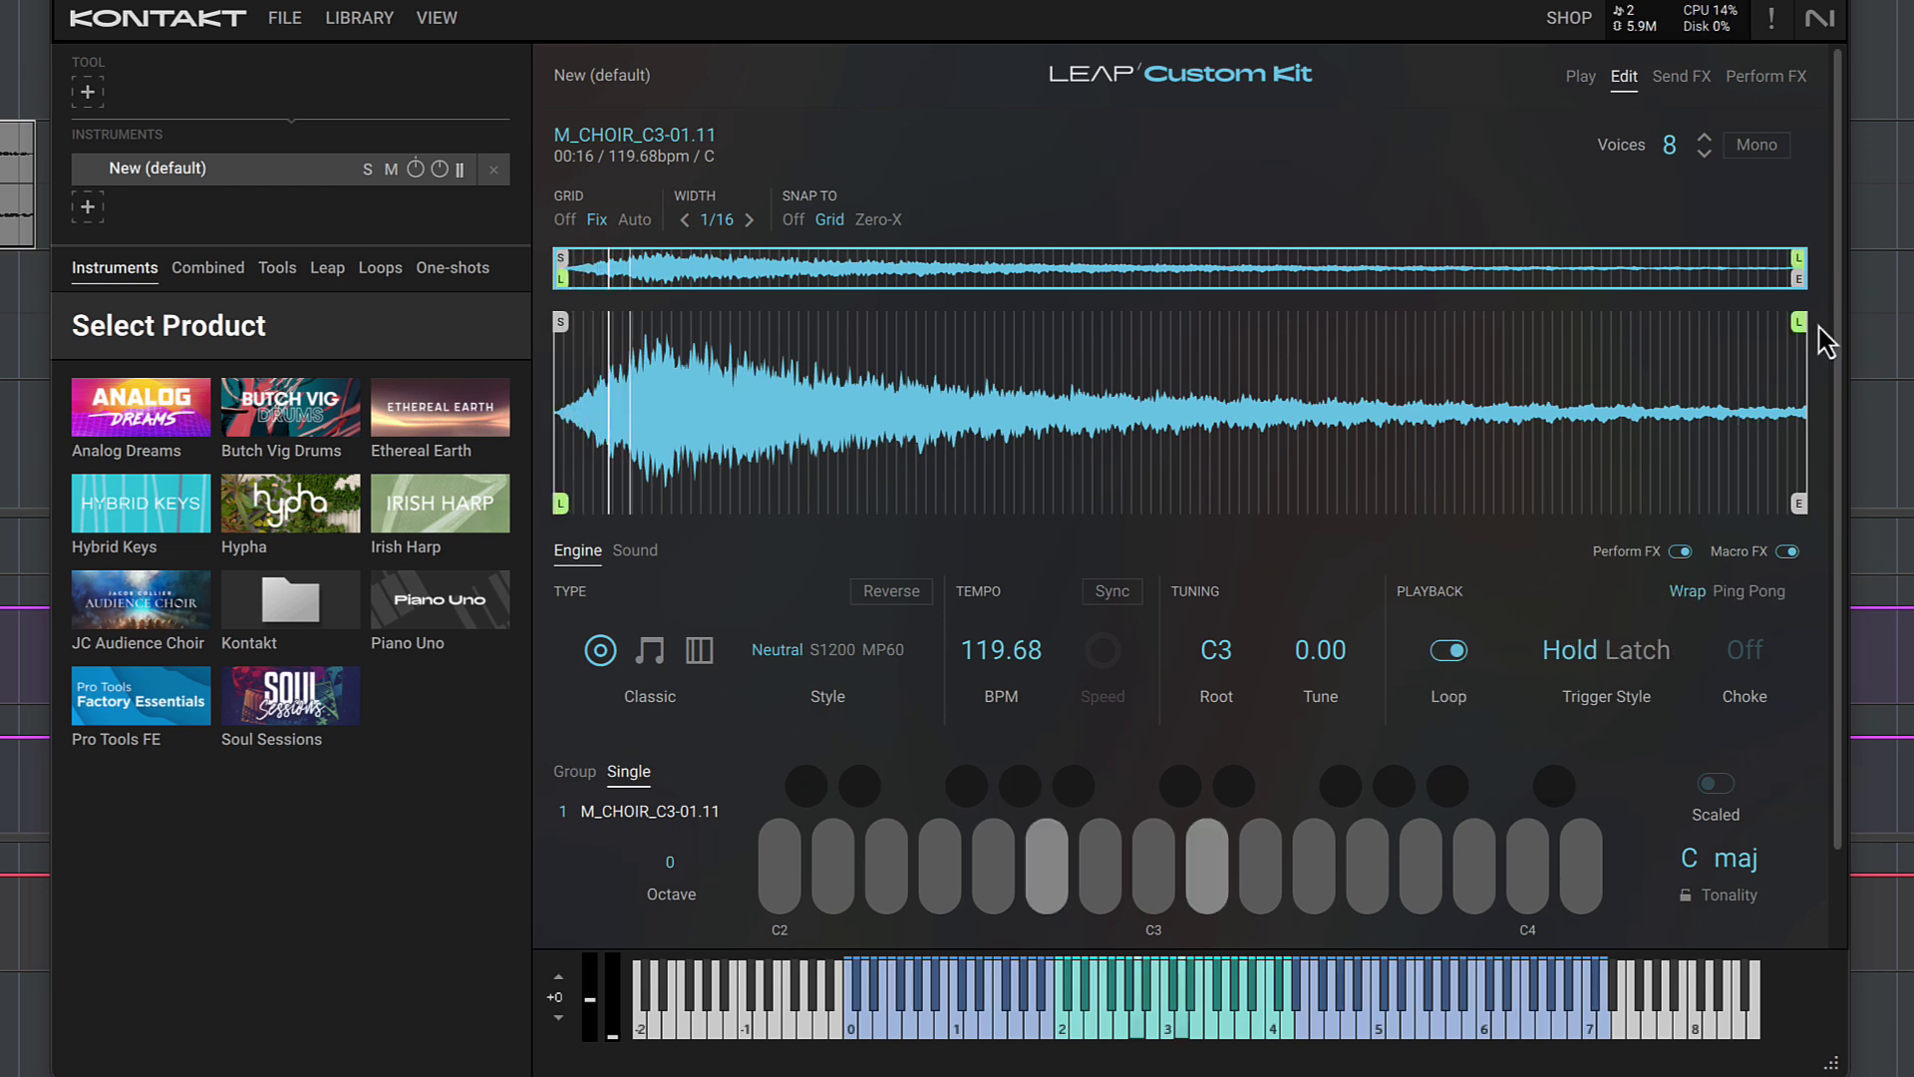
{"action": "left_click_drag", "start_coordinate": [1798, 334], "coordinate": [688, 409]}
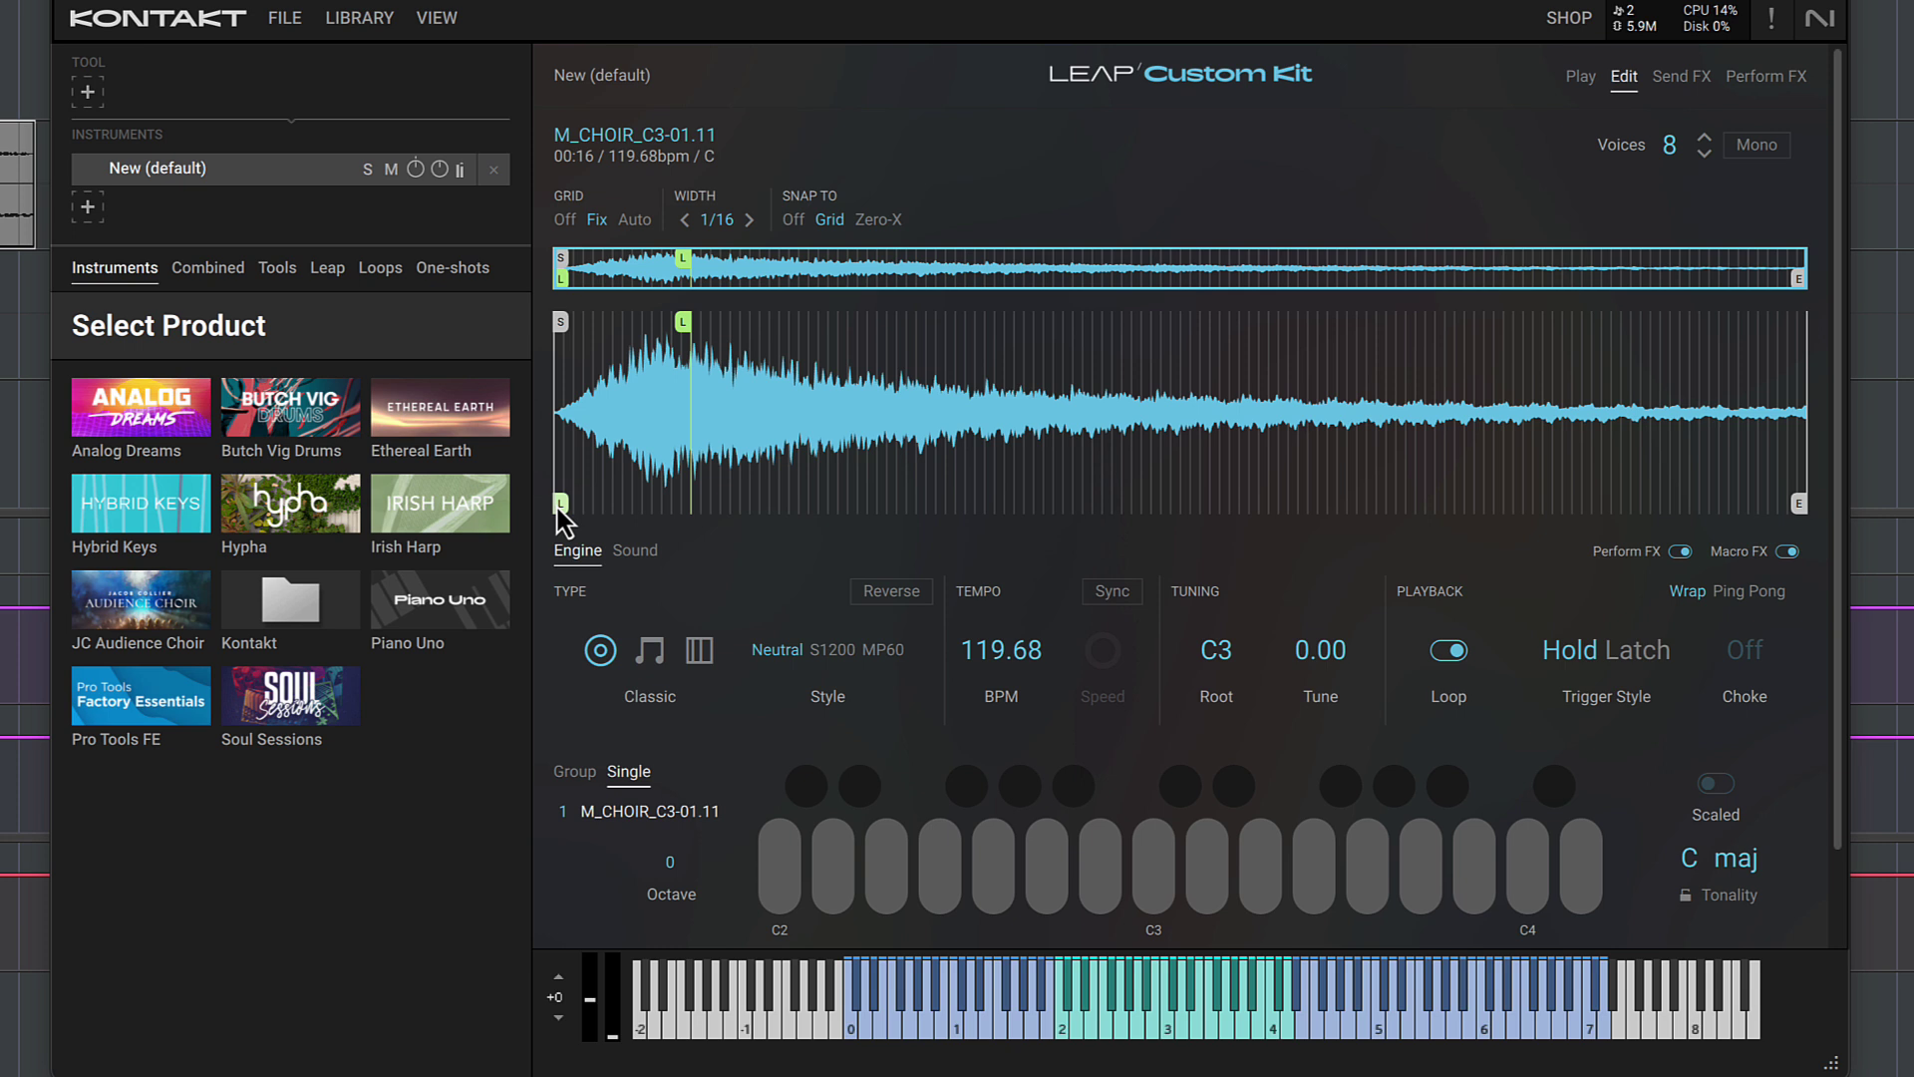
{"action": "left_click_drag", "start_coordinate": [564, 506], "coordinate": [686, 519]}
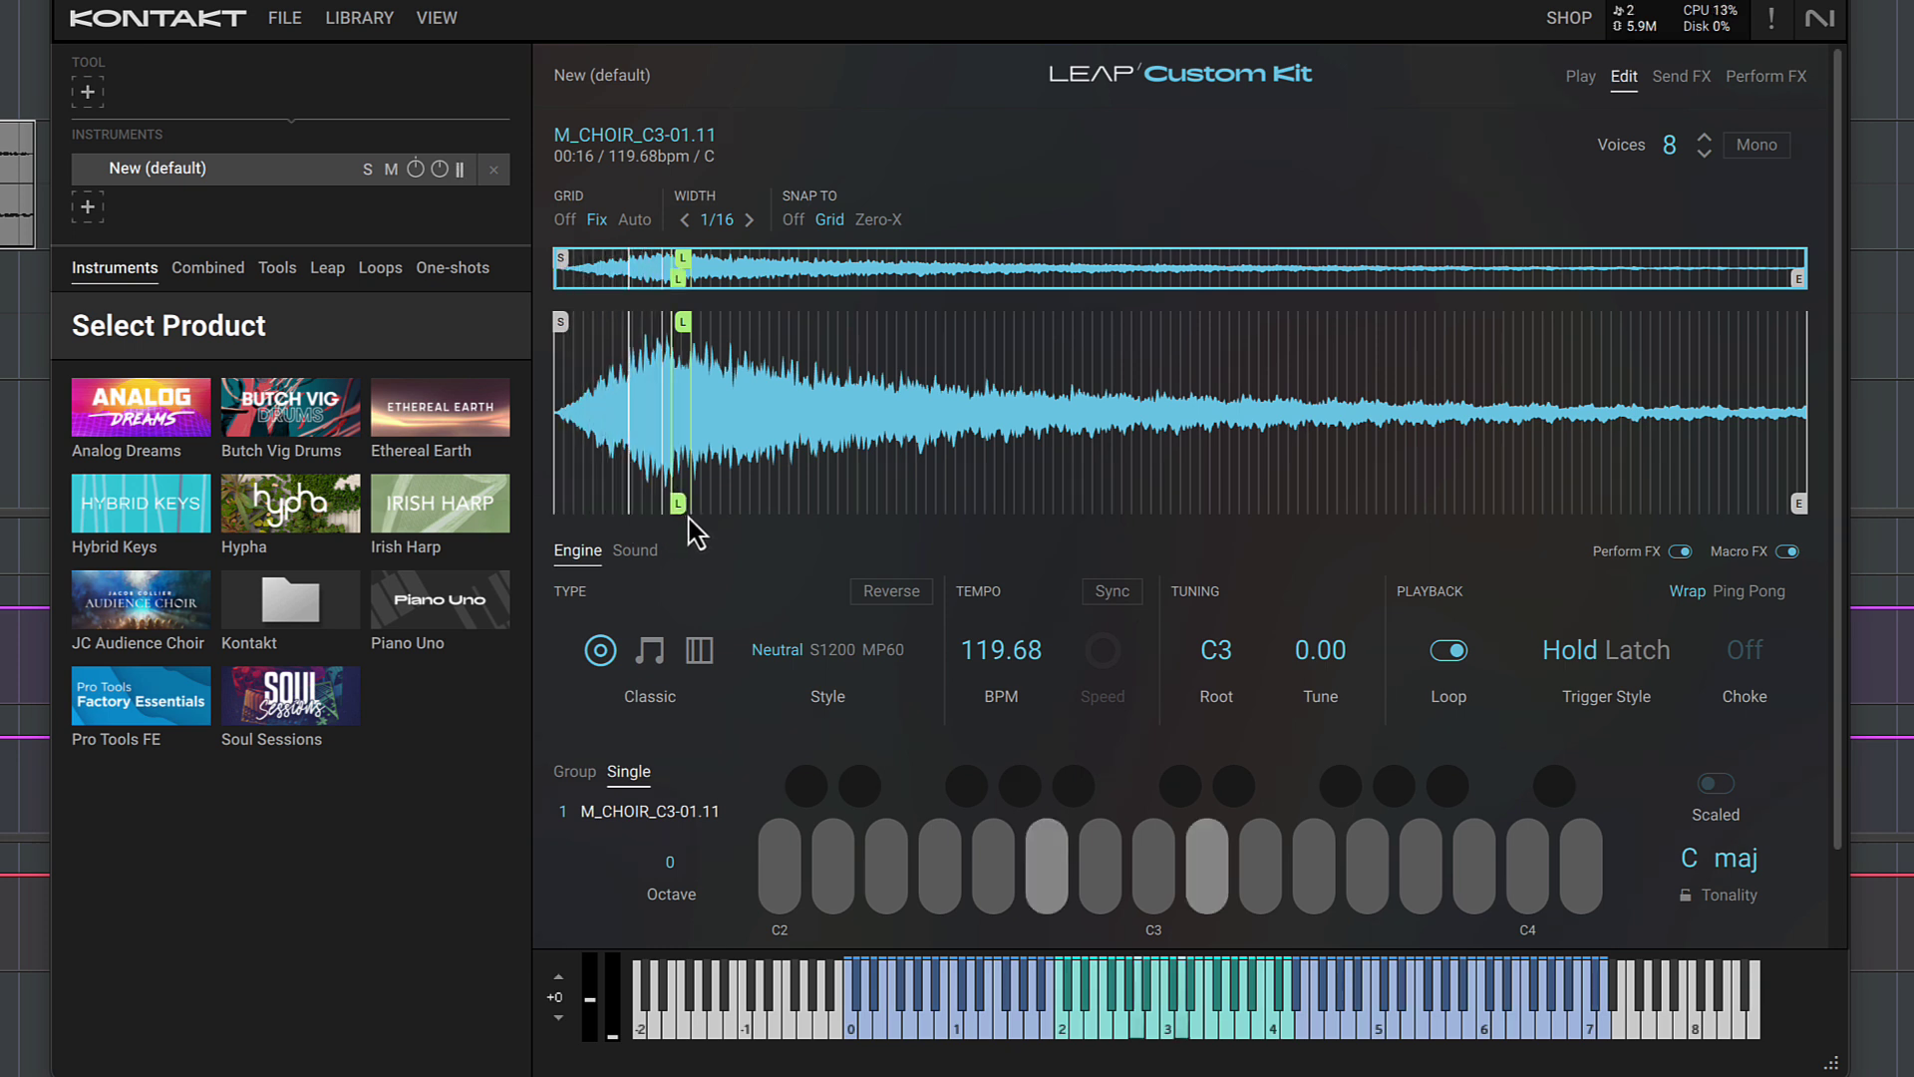
Step: Turn the sample grid off, move the loop region to the choir's quiet tail, and set the loop to Ping Pong
{"action": "left_click", "coordinate": [565, 220]}
{"action": "mouse_move", "coordinate": [684, 329]}
{"action": "left_mouse_down"}
{"action": "mouse_move", "coordinate": [1419, 445]}
{"action": "mouse_move", "coordinate": [1732, 464]}
{"action": "left_mouse_up"}
{"action": "mouse_move", "coordinate": [678, 503]}
{"action": "left_mouse_down"}
{"action": "mouse_move", "coordinate": [1542, 569]}
{"action": "mouse_move", "coordinate": [1620, 544]}
{"action": "left_mouse_up"}
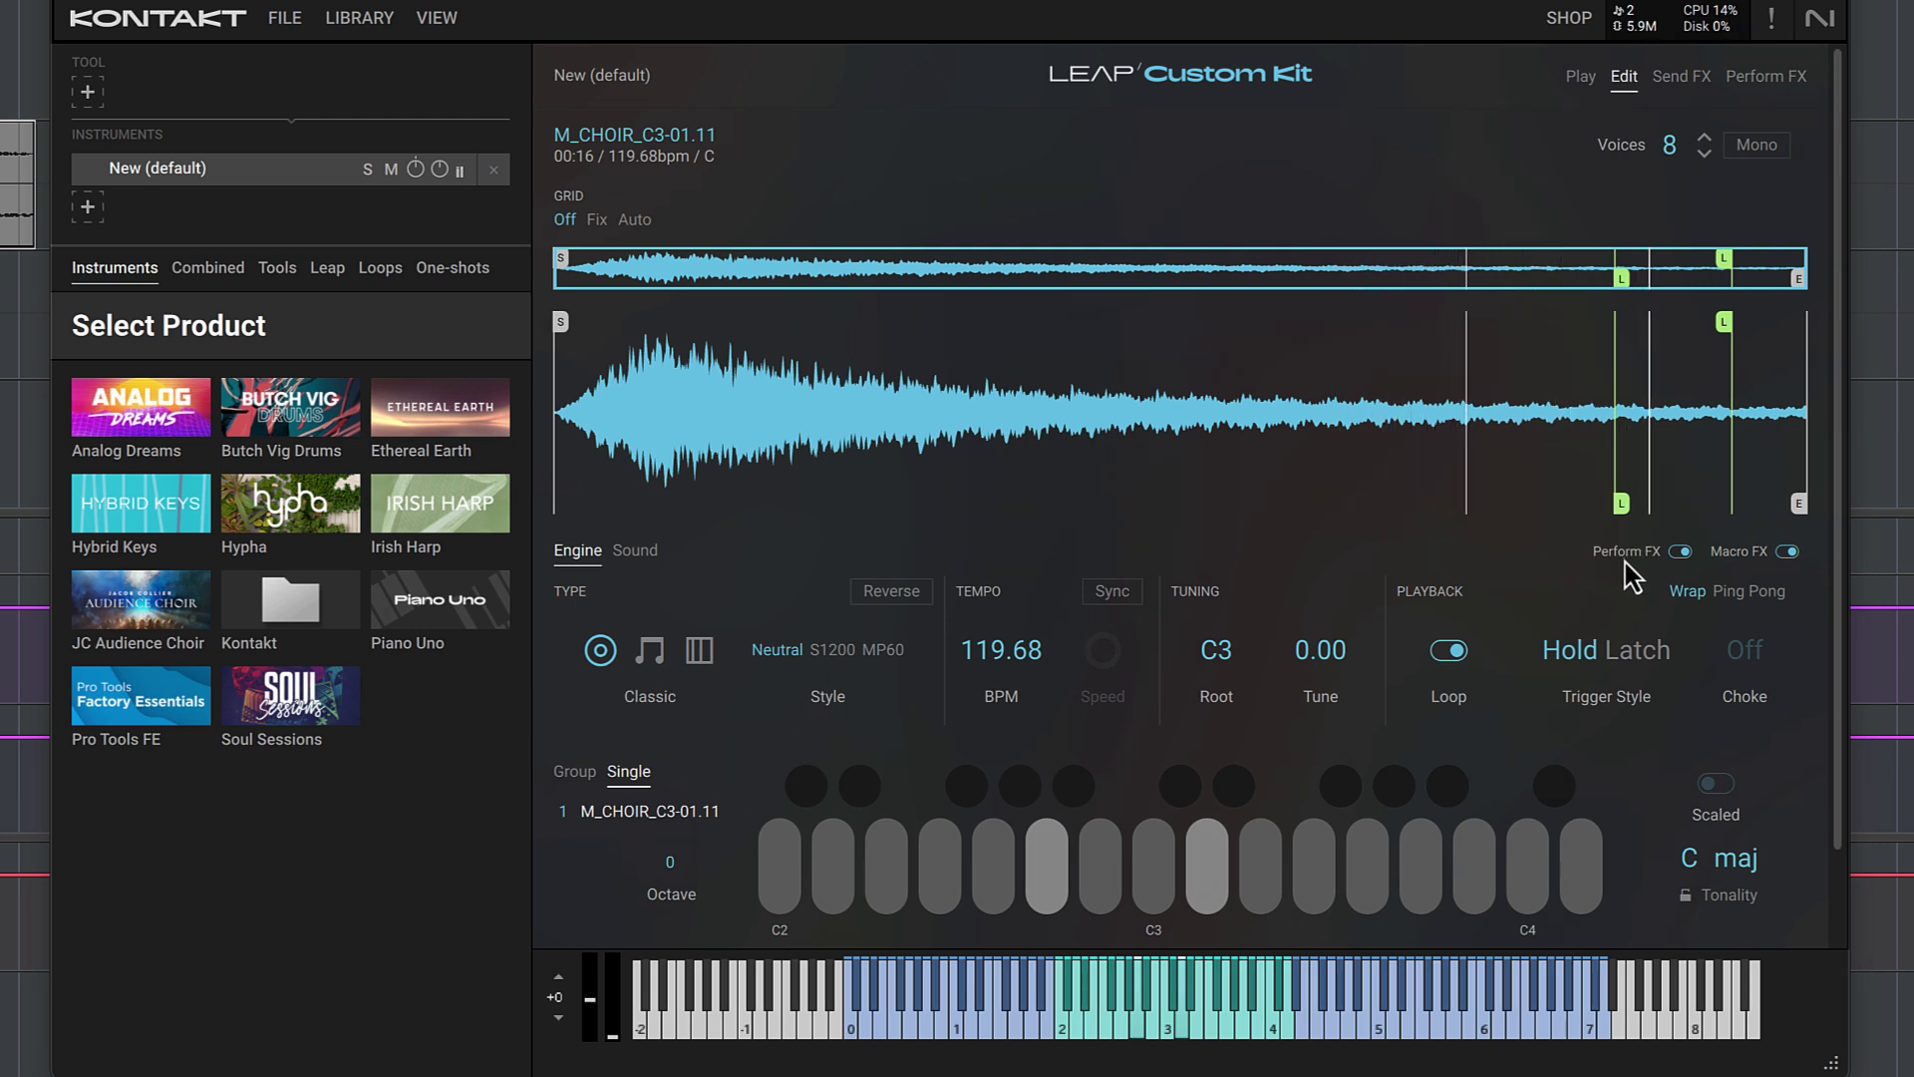
{"action": "left_click", "coordinate": [1743, 591]}
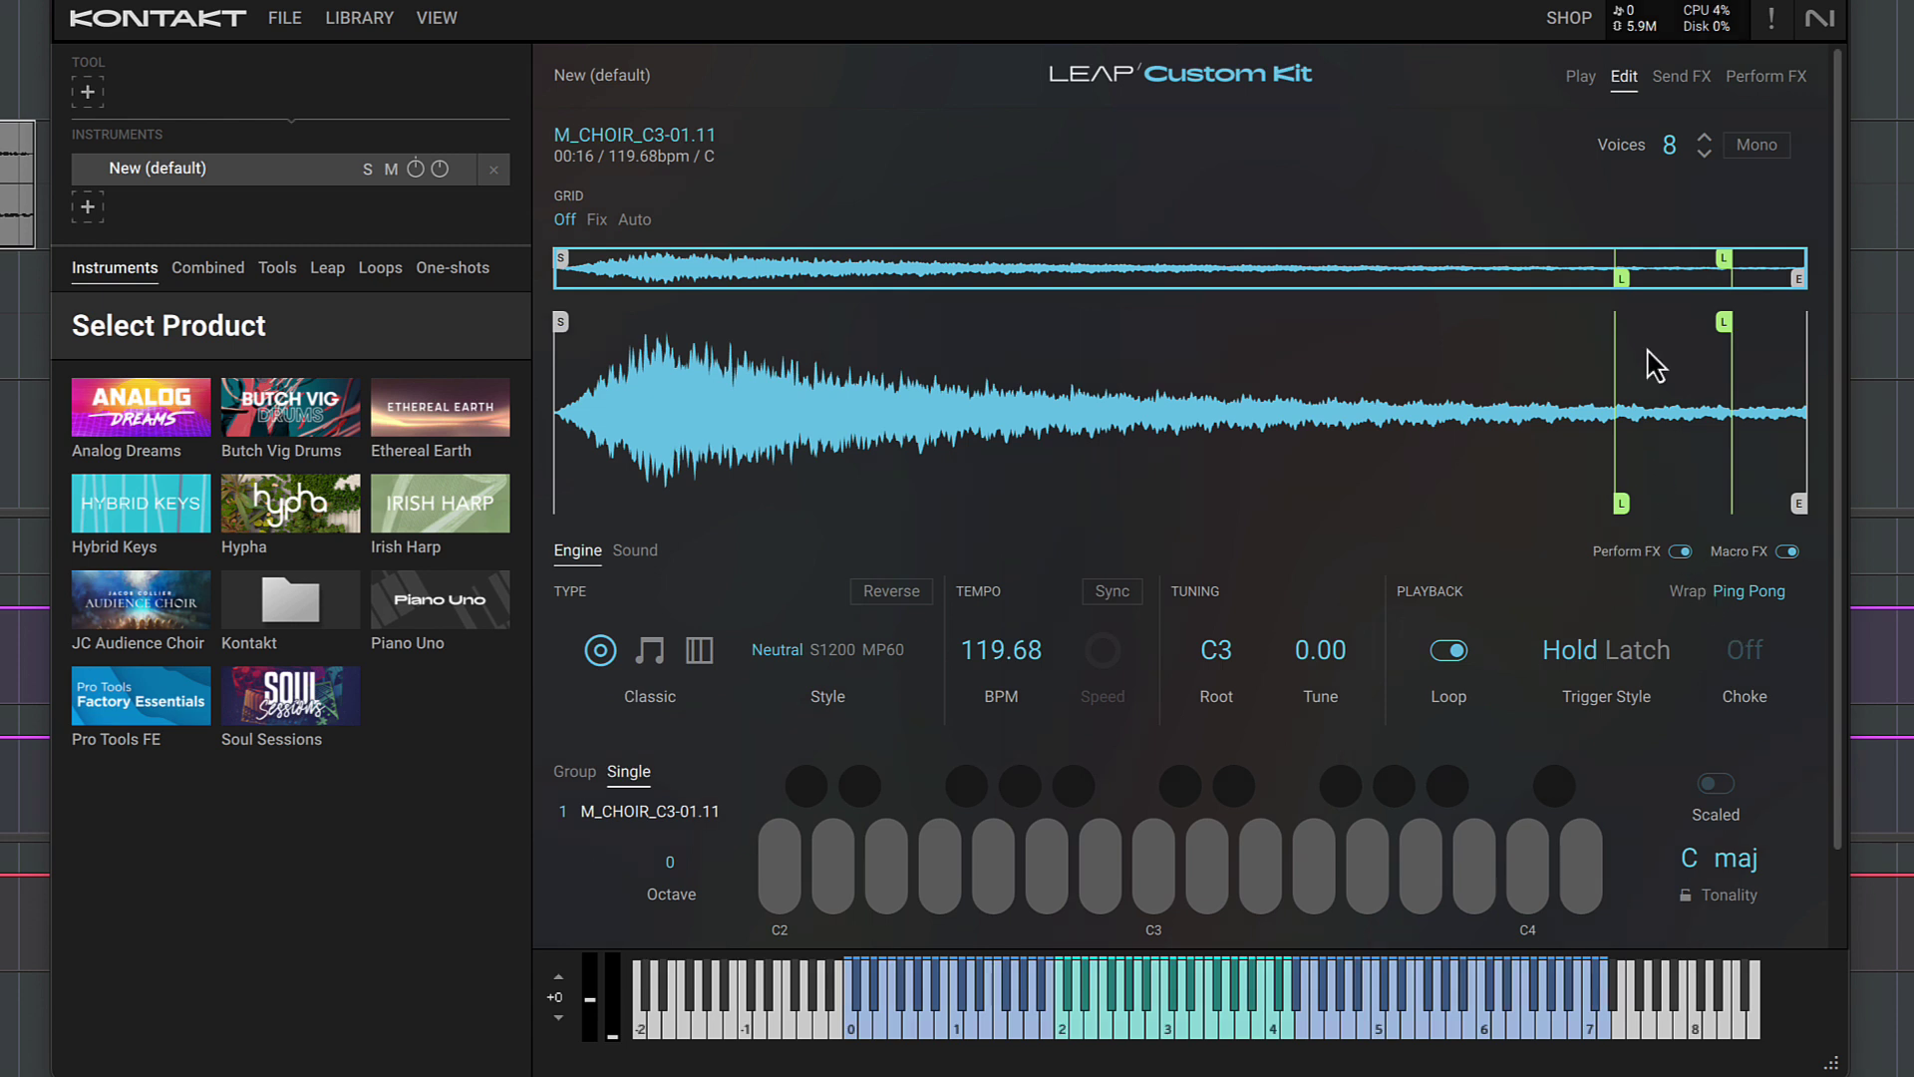
Step: Raise the Send B Reverb gain to about 3.5 dB and trim it slightly
{"action": "left_click", "coordinate": [1683, 78]}
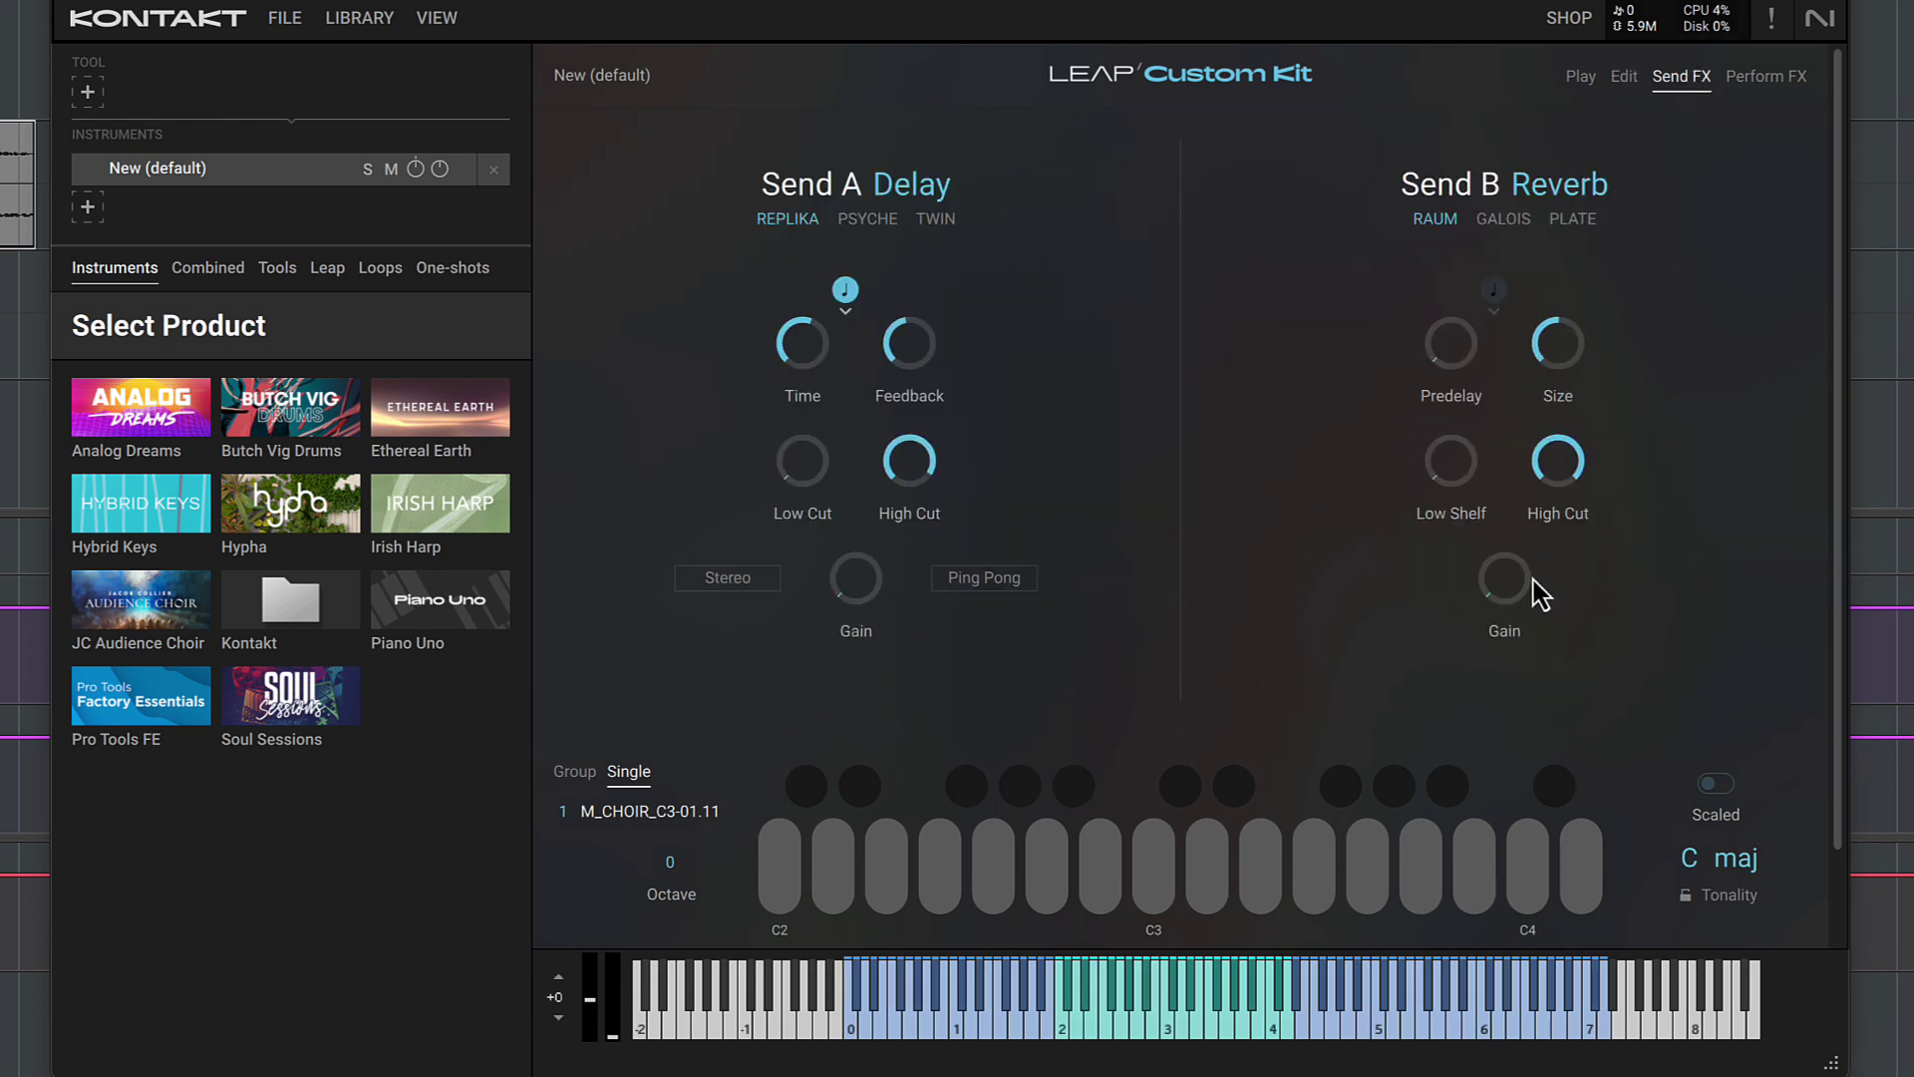
{"action": "mouse_move", "coordinate": [1528, 598]}
{"action": "left_click_drag", "start_coordinate": [1520, 559], "coordinate": [1513, 512]}
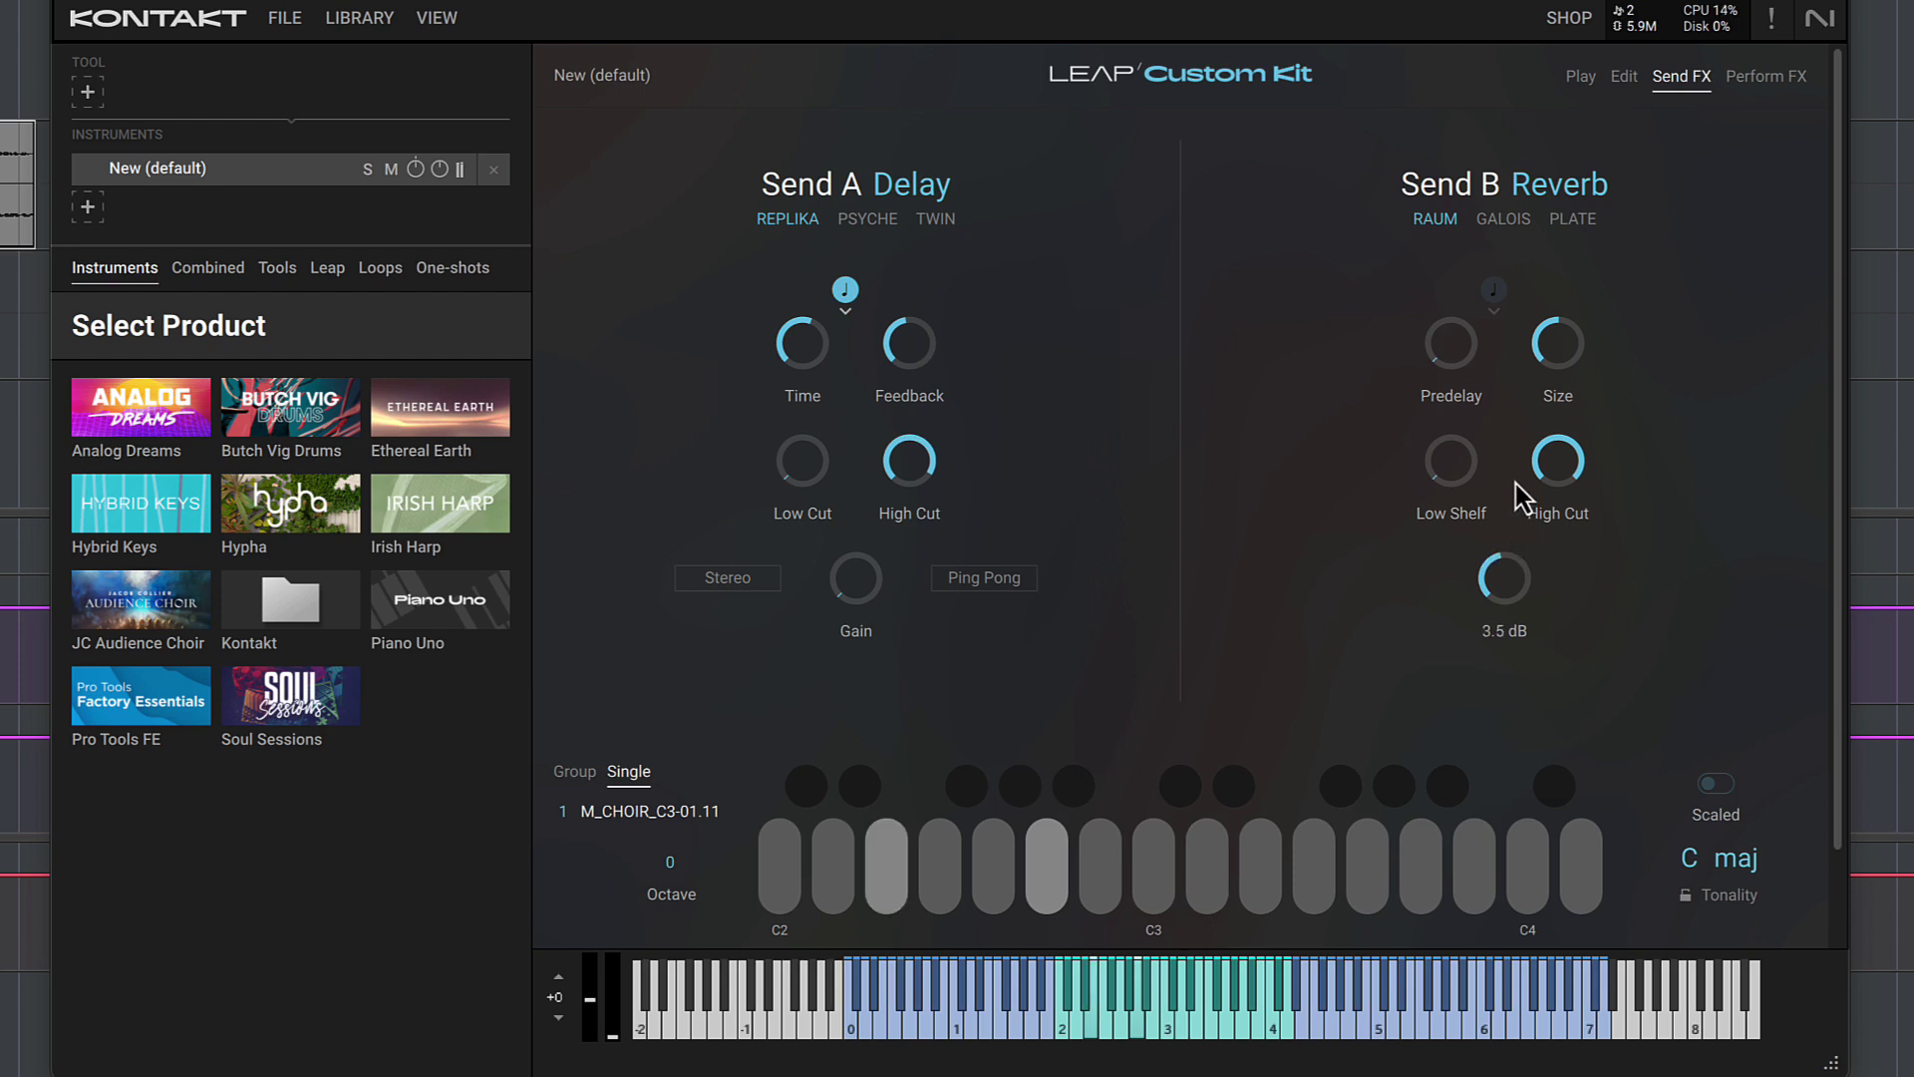
{"action": "left_click_drag", "start_coordinate": [1505, 577], "coordinate": [1515, 596]}
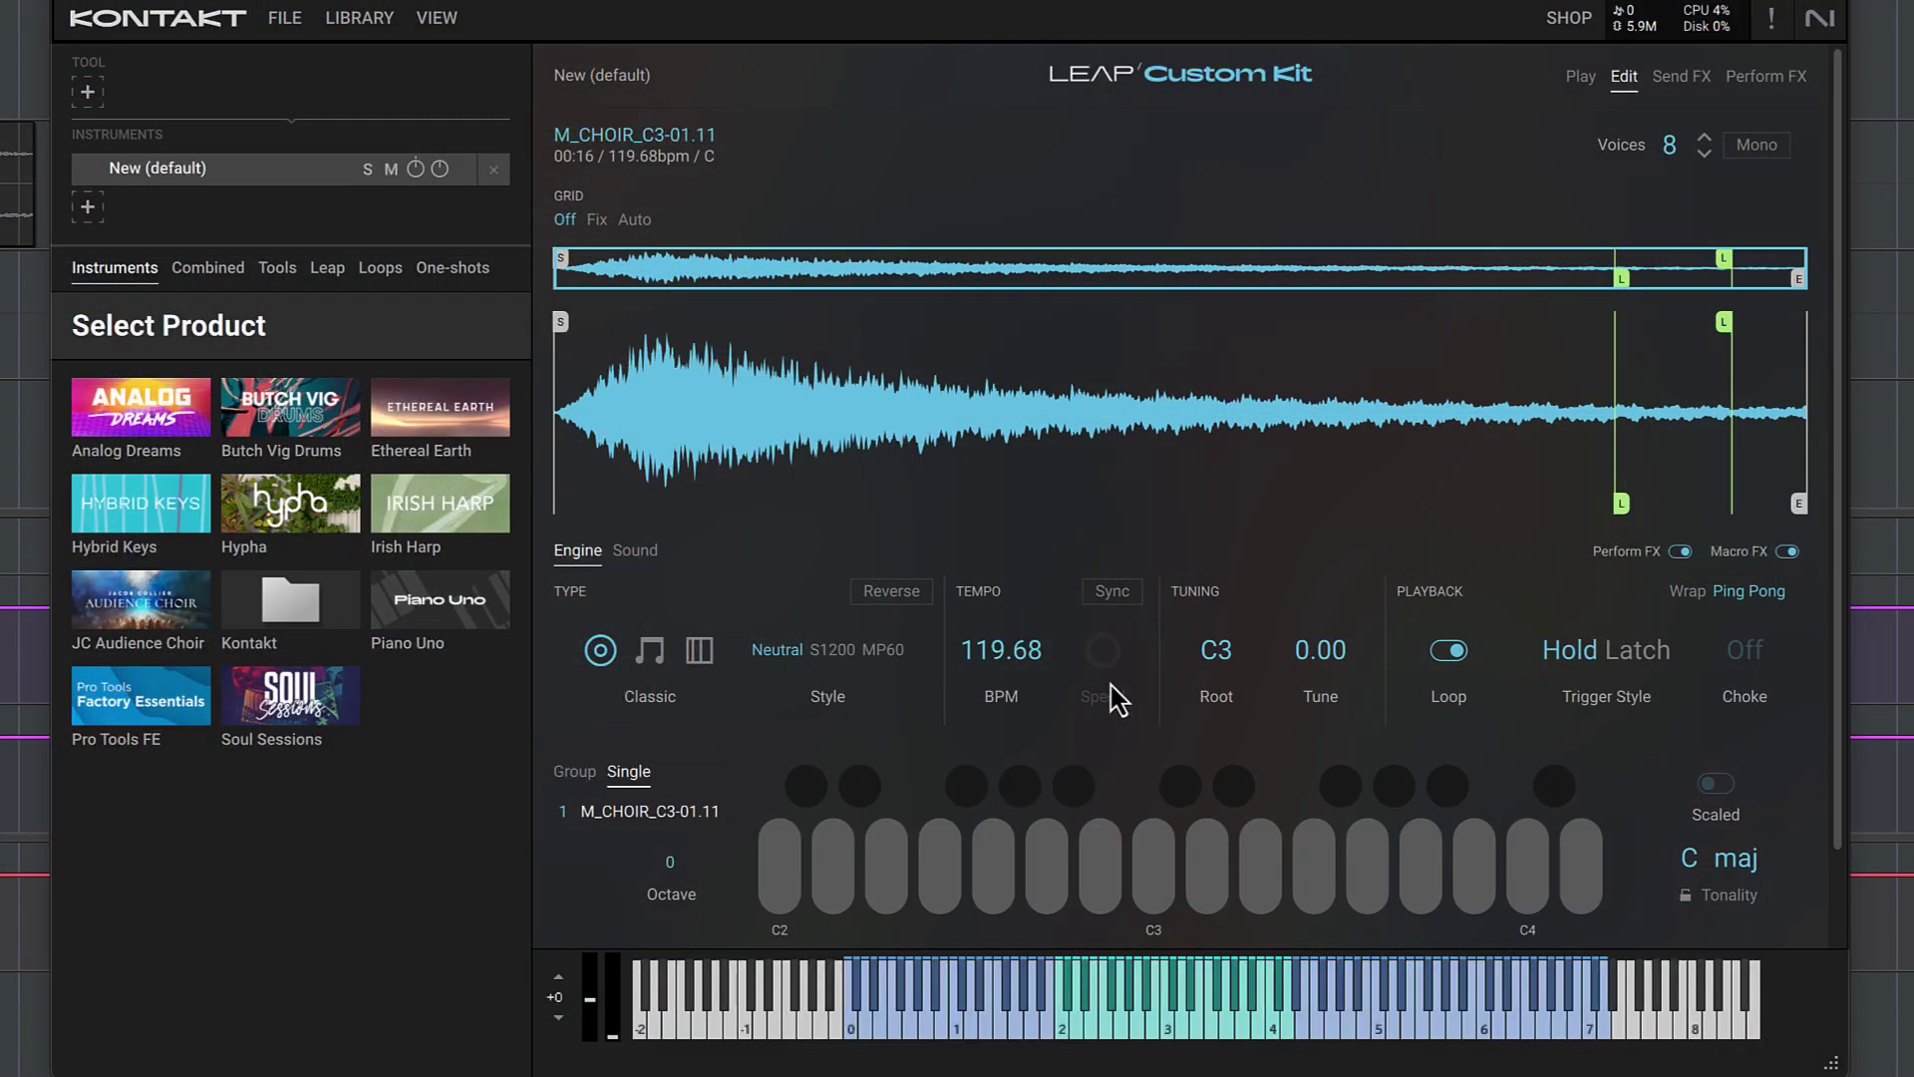
Step: Load the M_LORE_C3 clip as a second Leap kit beneath the choir in the same Kontakt rack
{"action": "left_click", "coordinate": [177, 223]}
{"action": "scroll", "coordinate": [1026, 718], "scroll_direction": "down", "scroll_amount": 2}
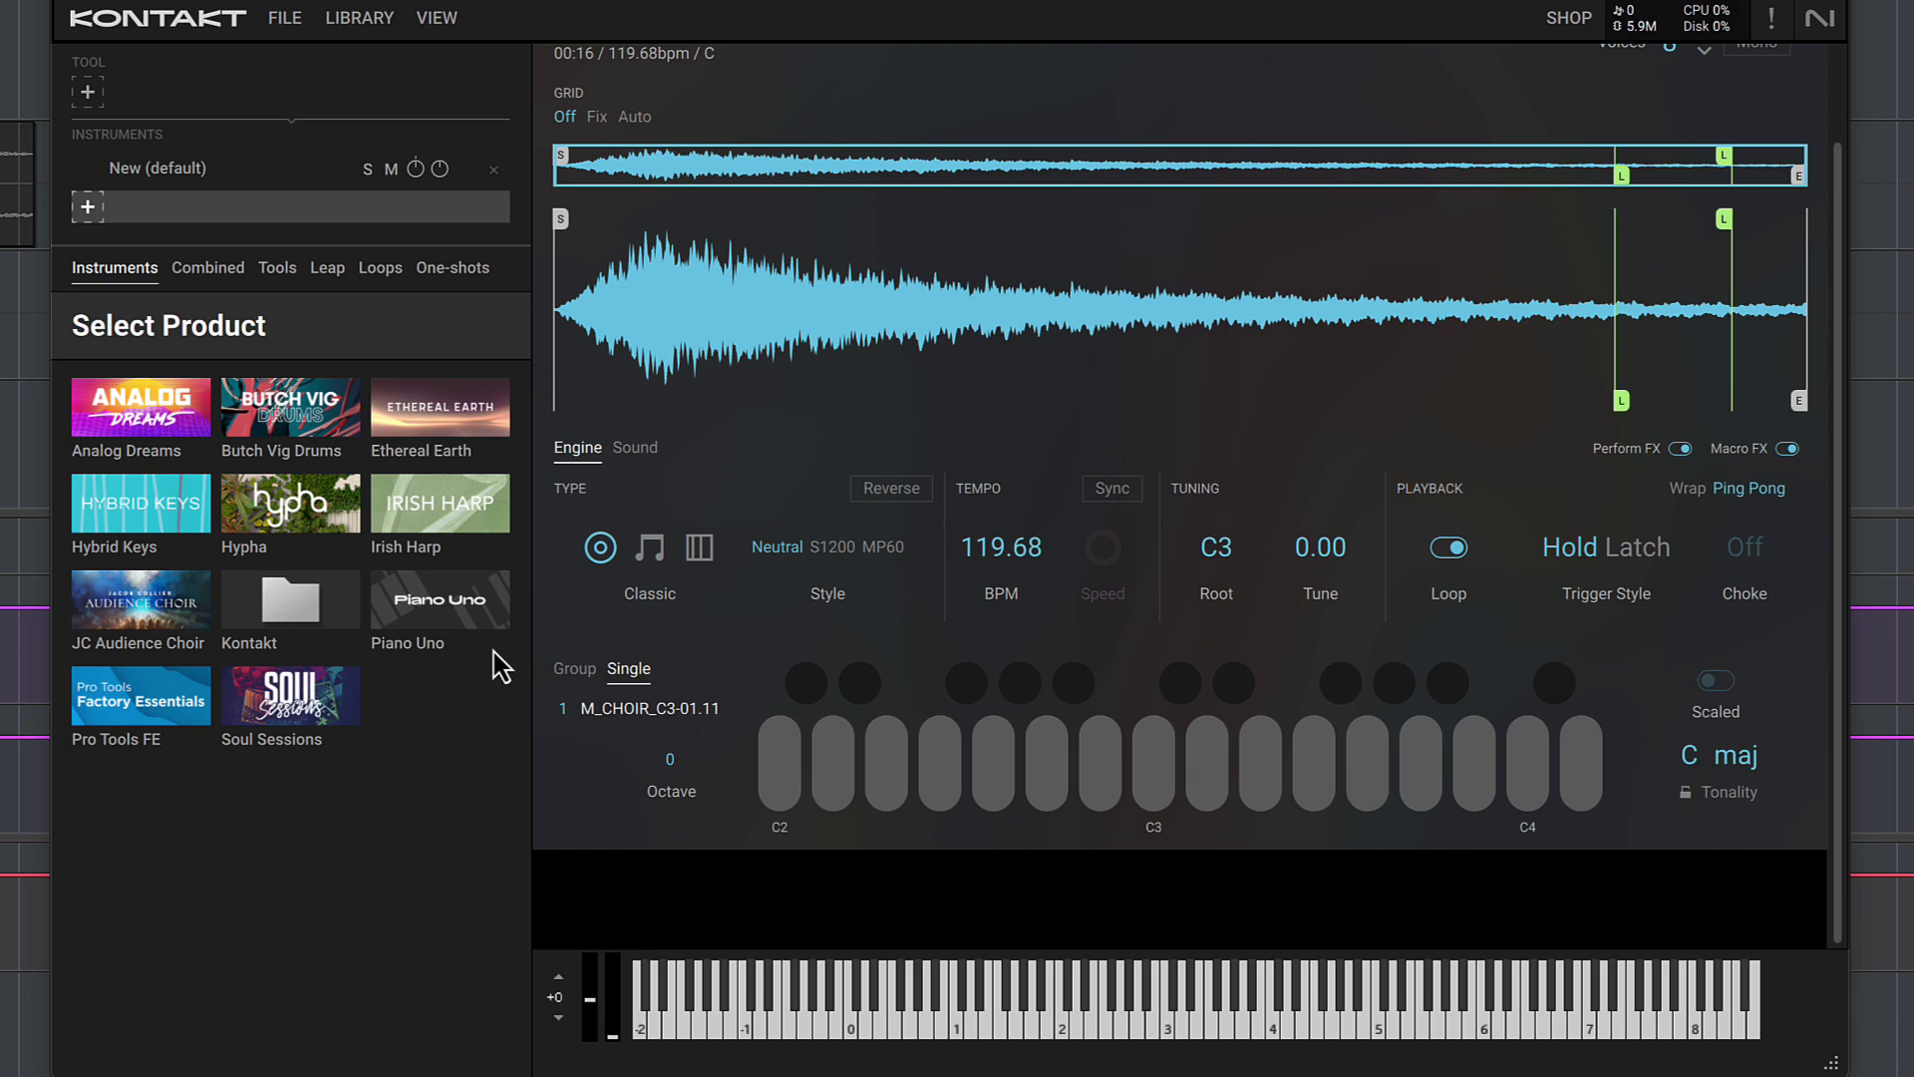
{"action": "key", "text": "ctrl+alt+b"}
{"action": "scroll", "coordinate": [922, 873], "scroll_direction": "down", "scroll_amount": 10}
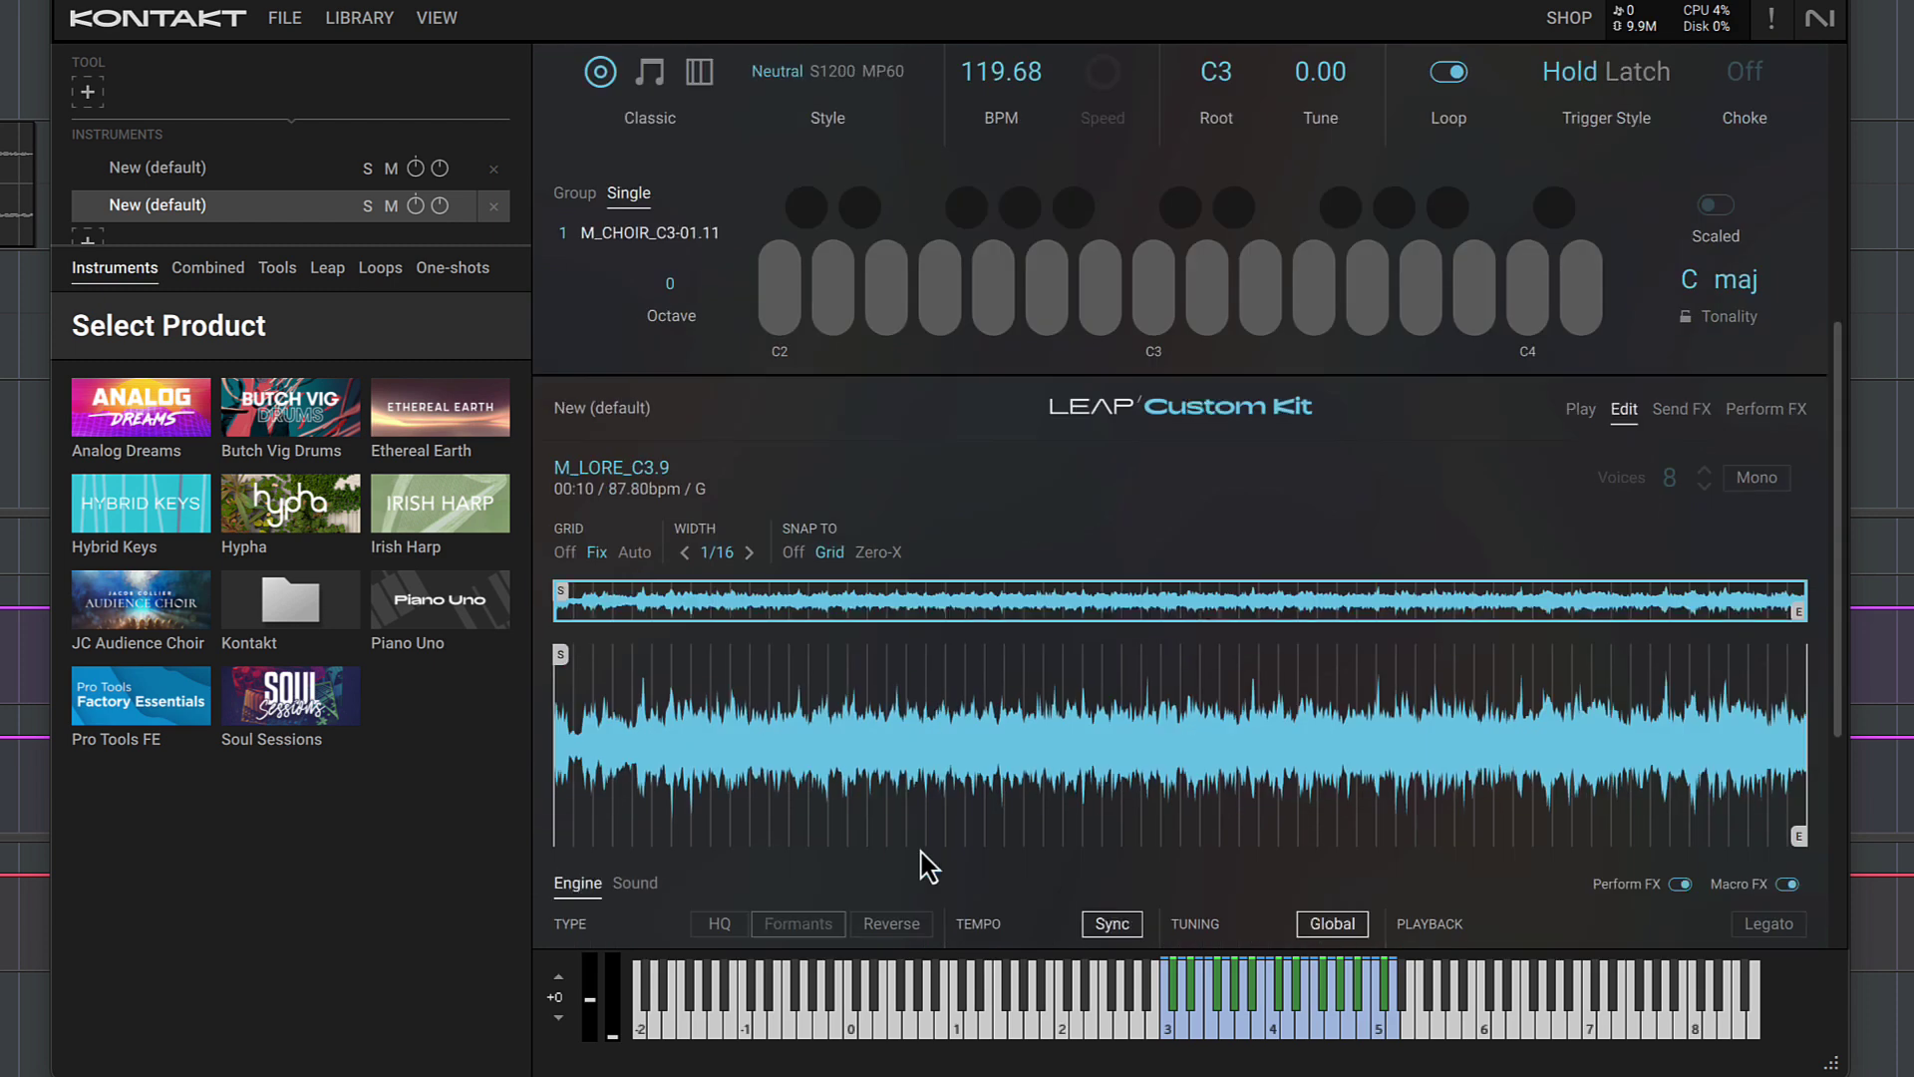
Step: Switch the M_LORE_C3 kit from Group to Single mode and set its root note to C3
{"action": "key", "text": "space"}
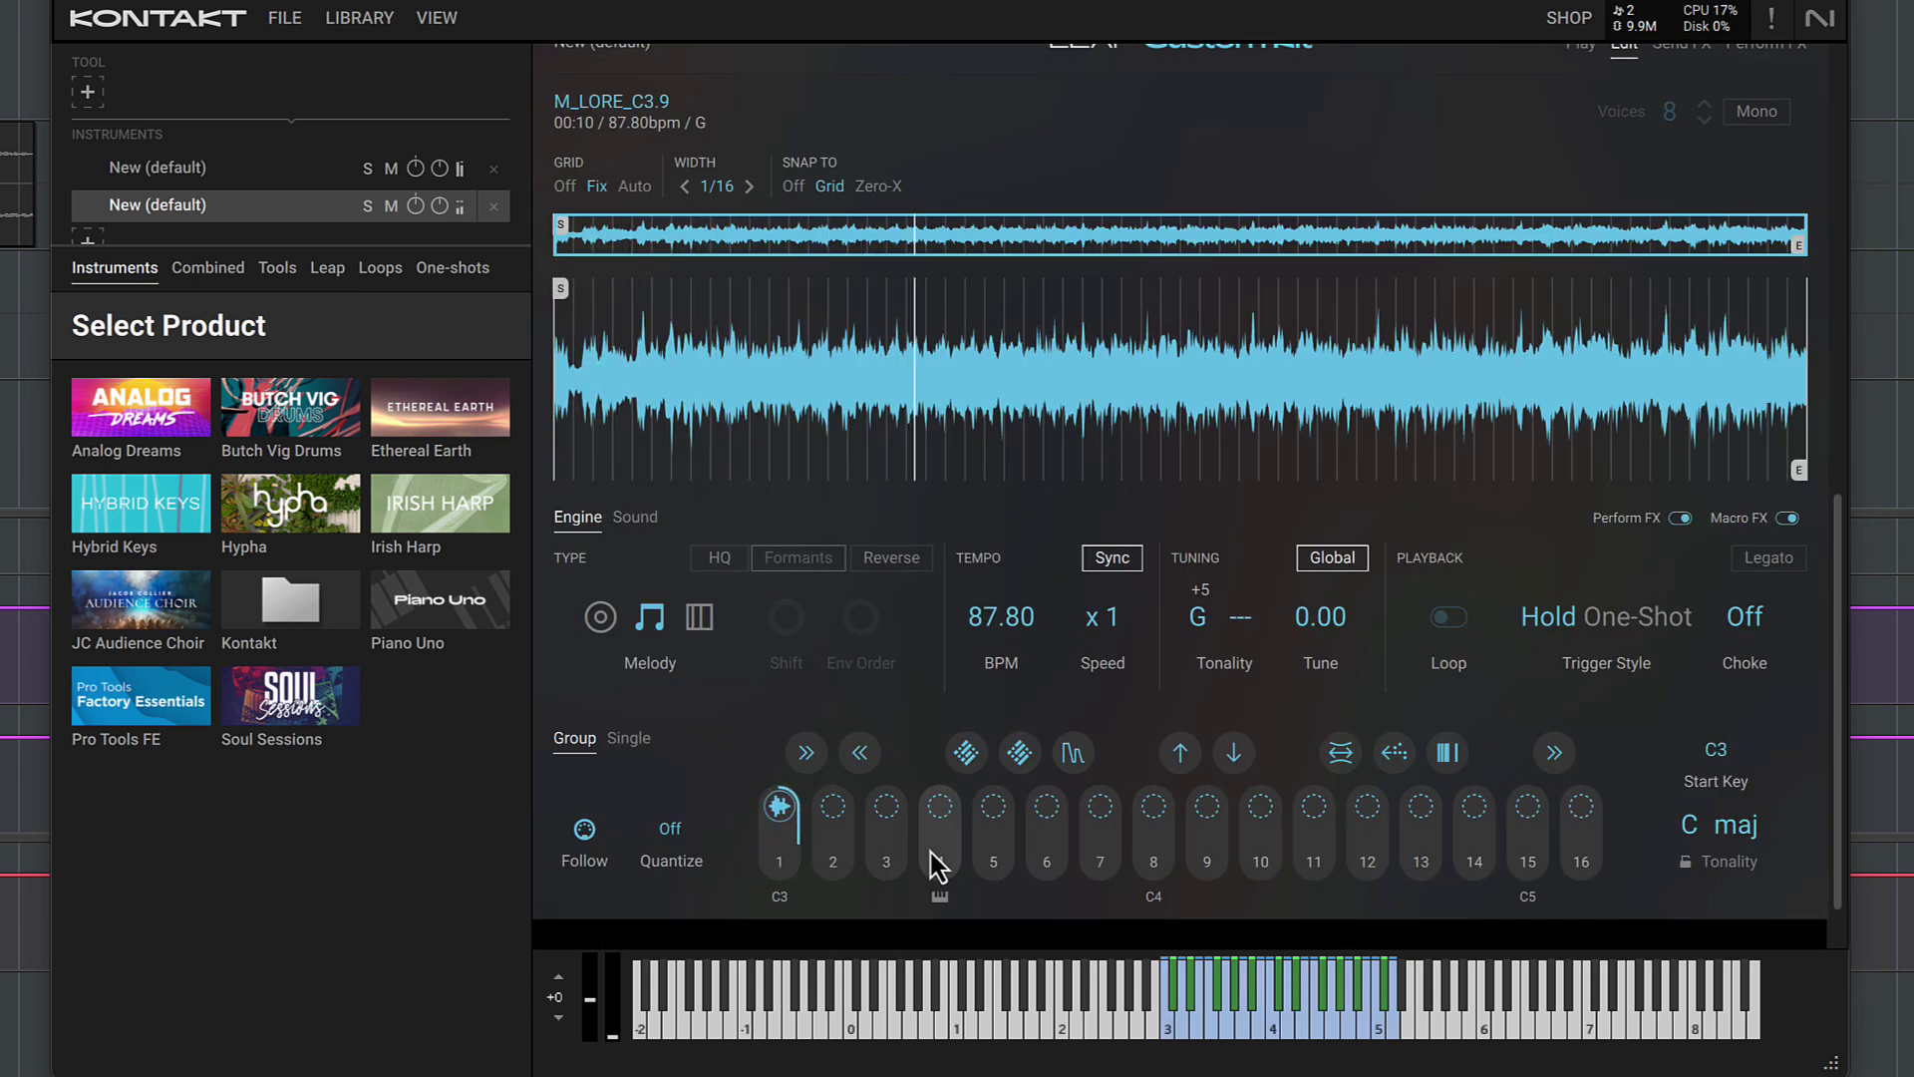
{"action": "left_click", "coordinate": [629, 739]}
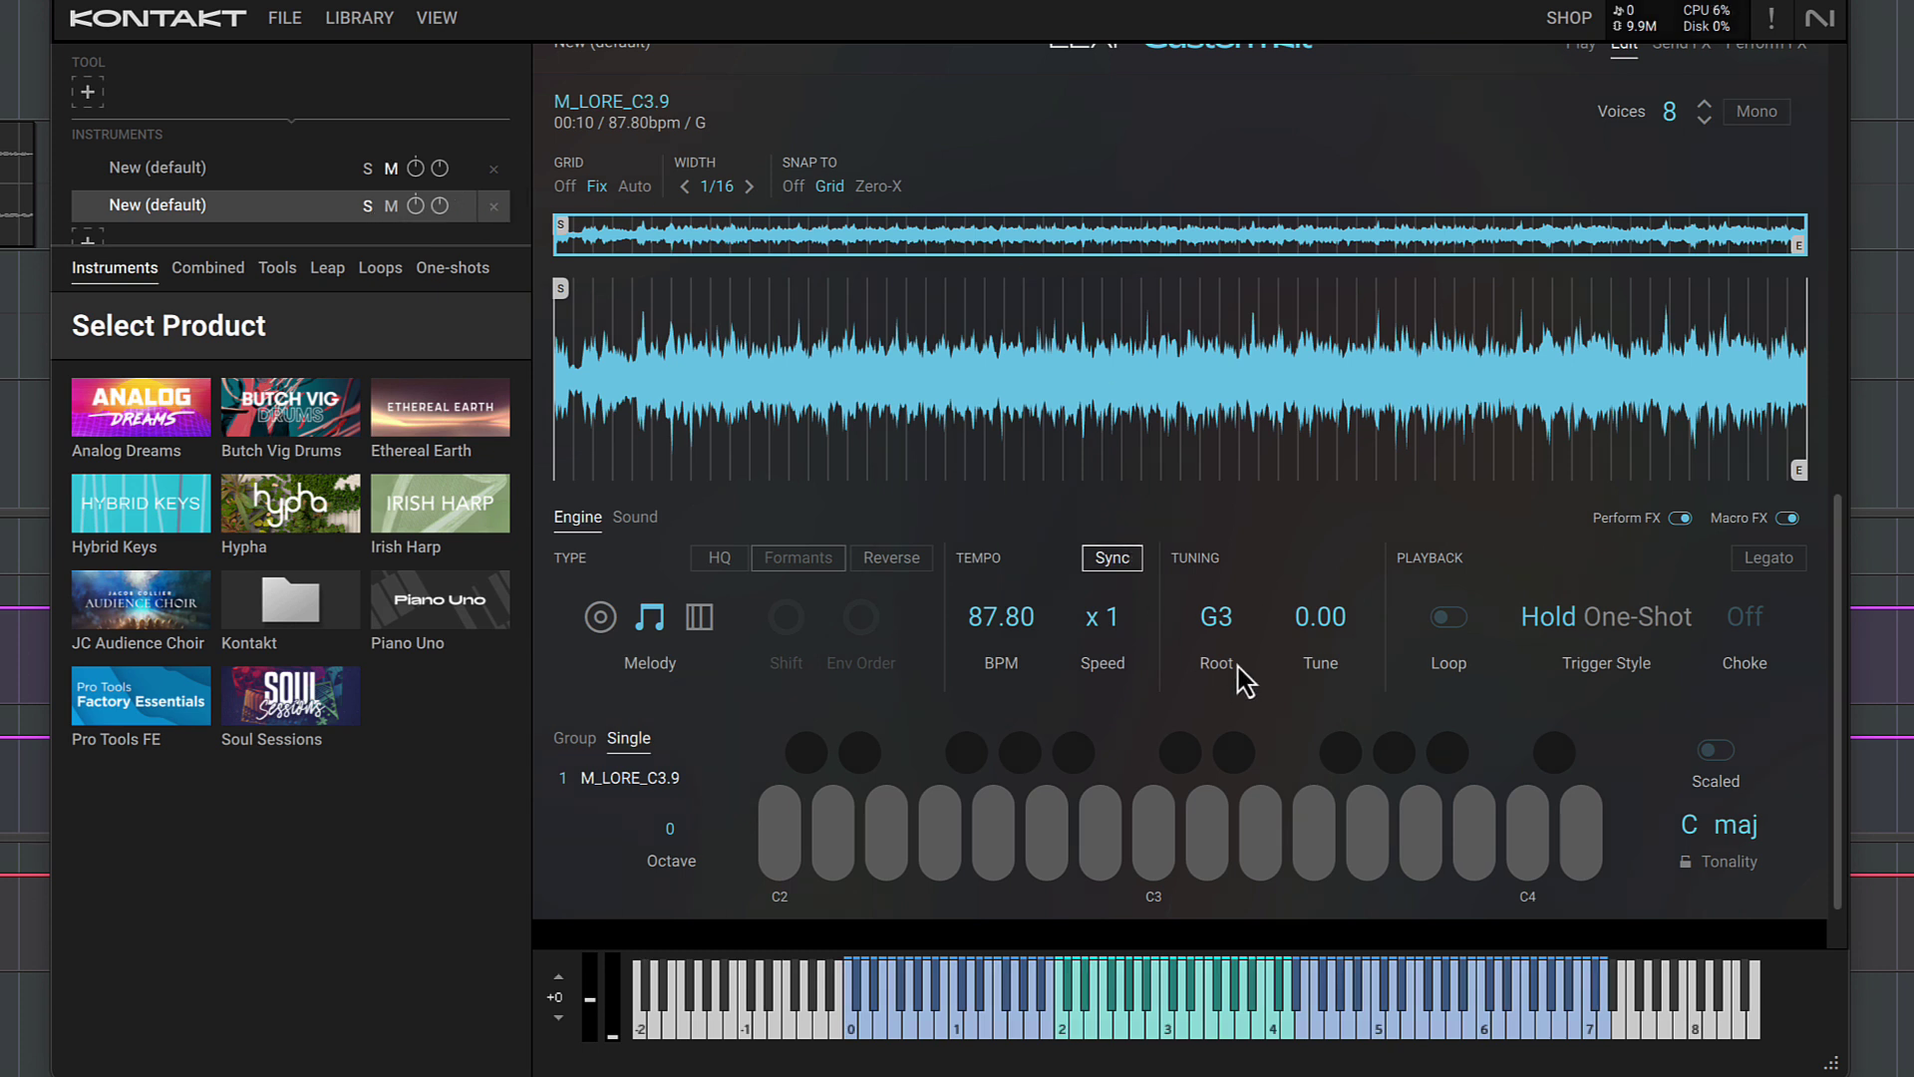
{"action": "left_click_drag", "start_coordinate": [1218, 626], "coordinate": [1226, 644]}
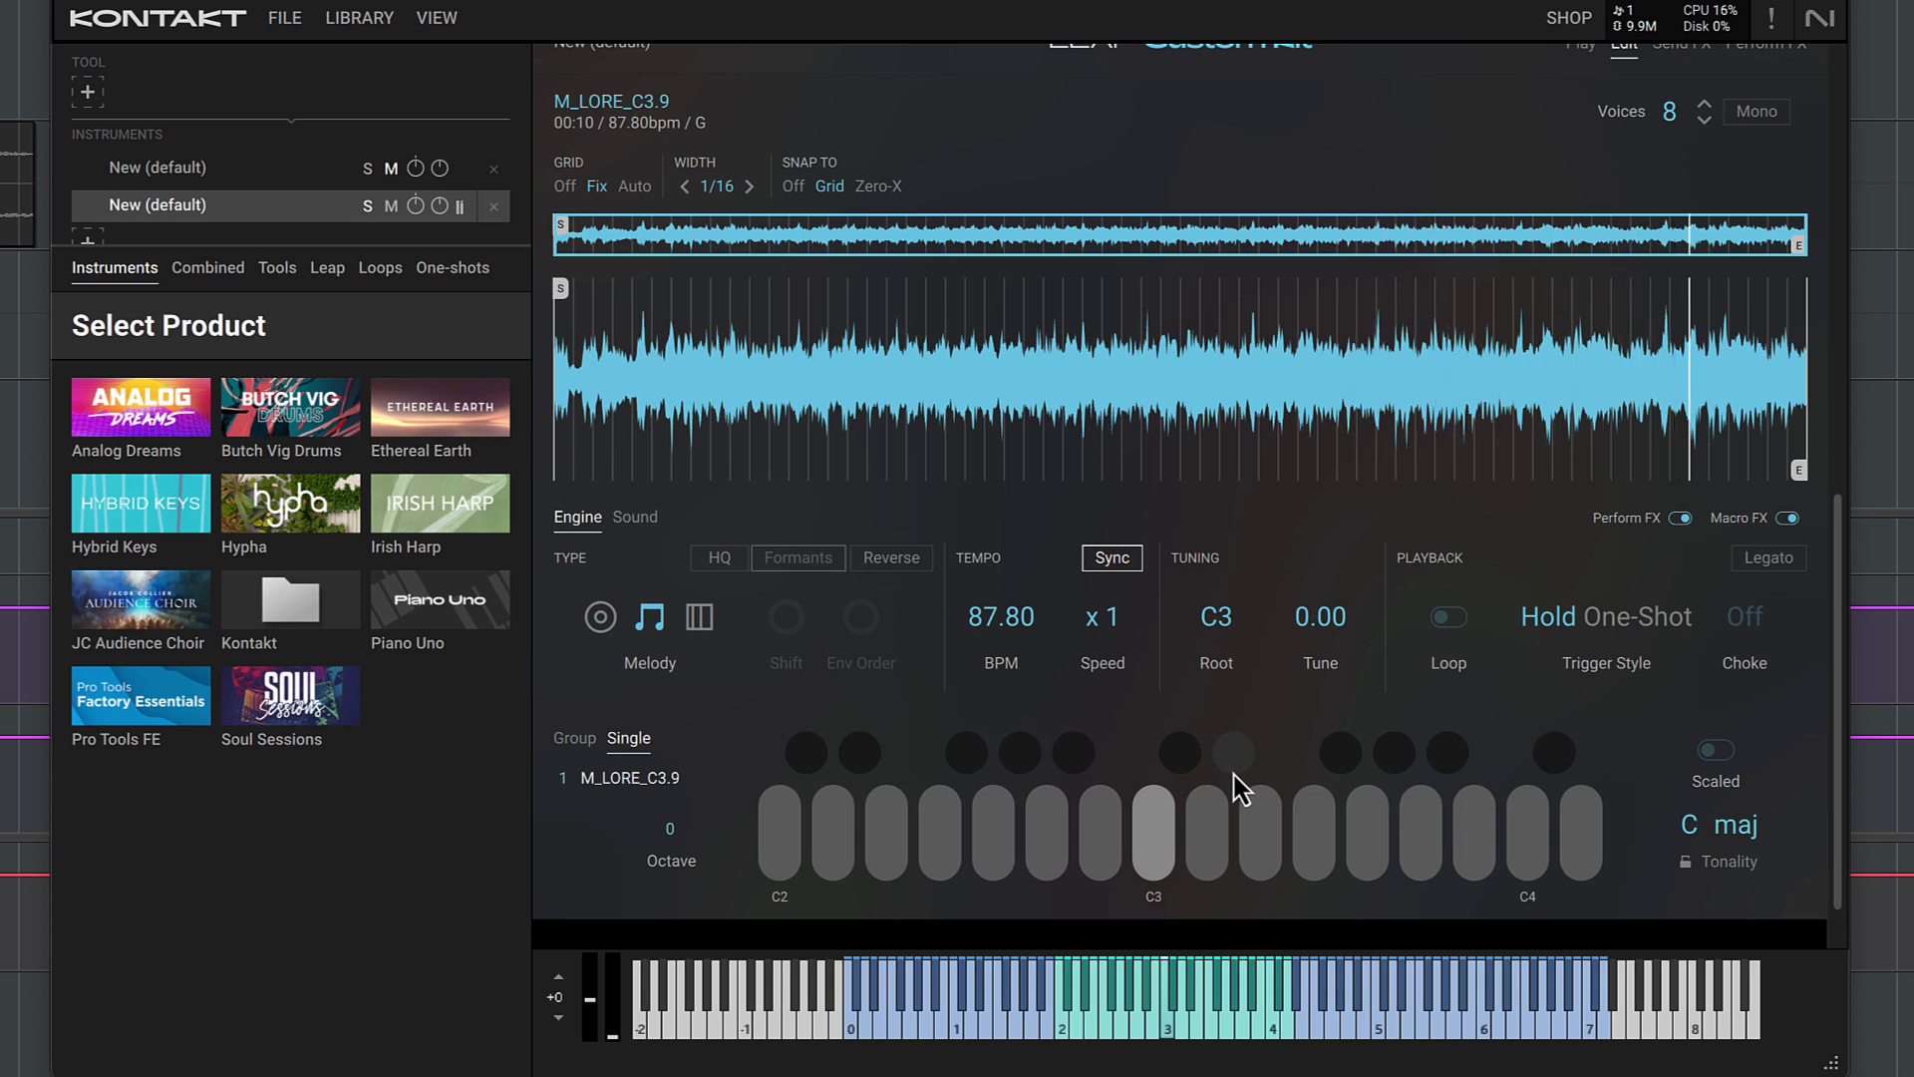
Step: Try the Classic engine on the M_LORE_C3 sample and return it to the Melody engine
{"action": "left_click", "coordinate": [612, 616]}
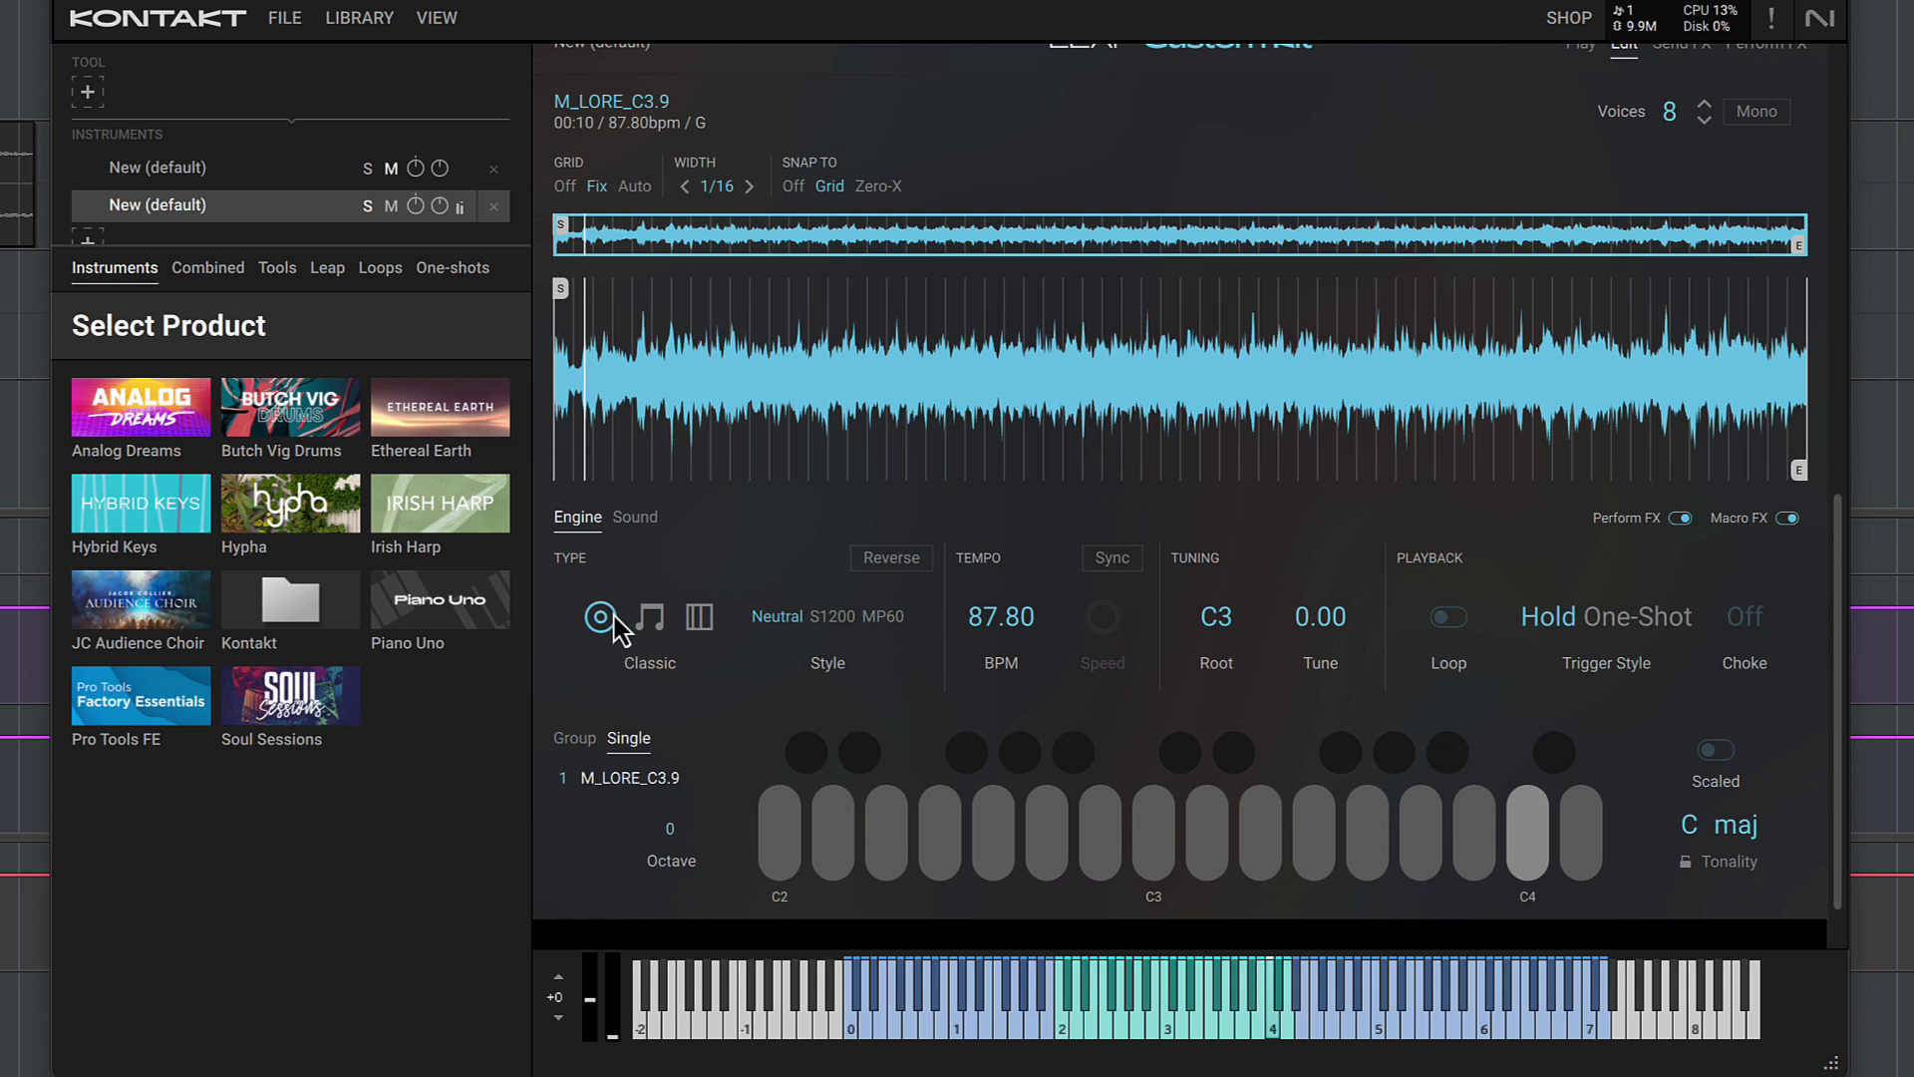
{"action": "left_click", "coordinate": [650, 618]}
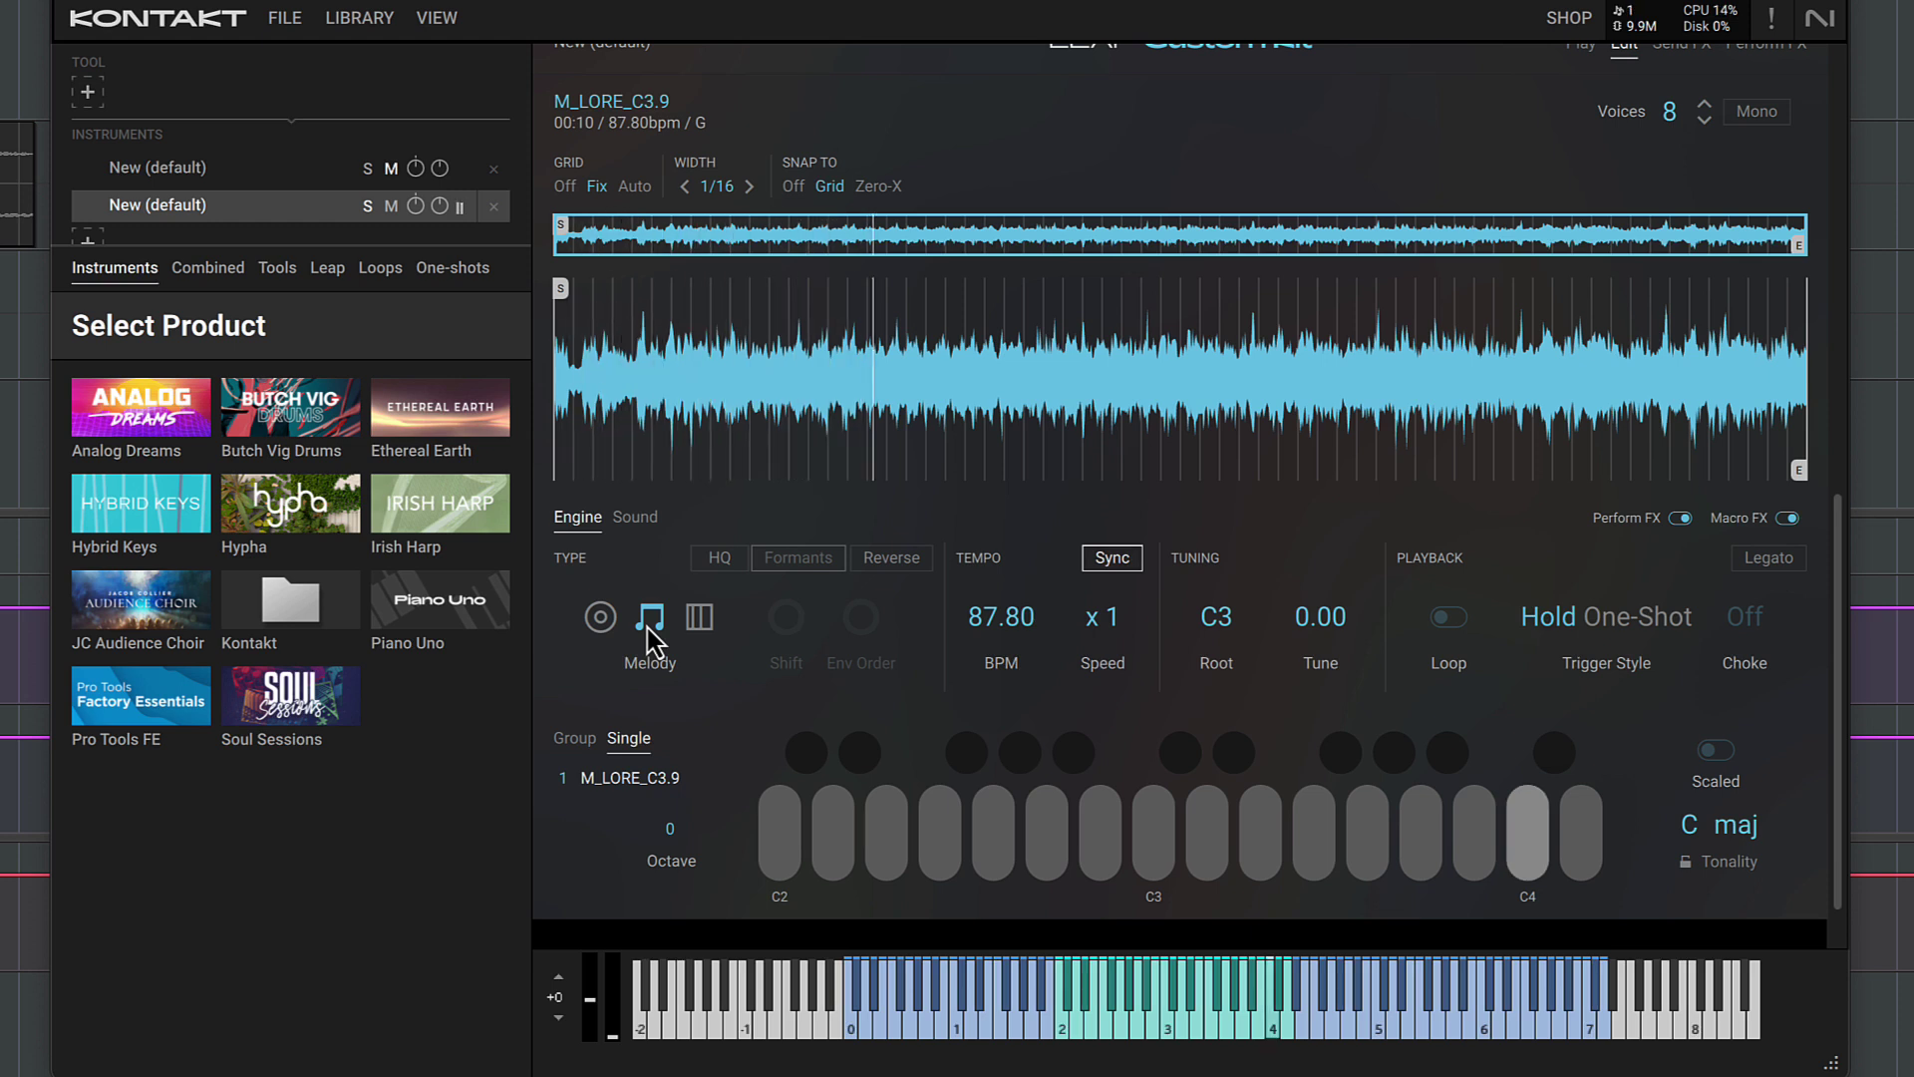
Step: Enable looping for the M_LORE_C3 sample and move the loop's start marker to about four fifths of the way through the waveform
{"action": "left_click", "coordinate": [638, 518]}
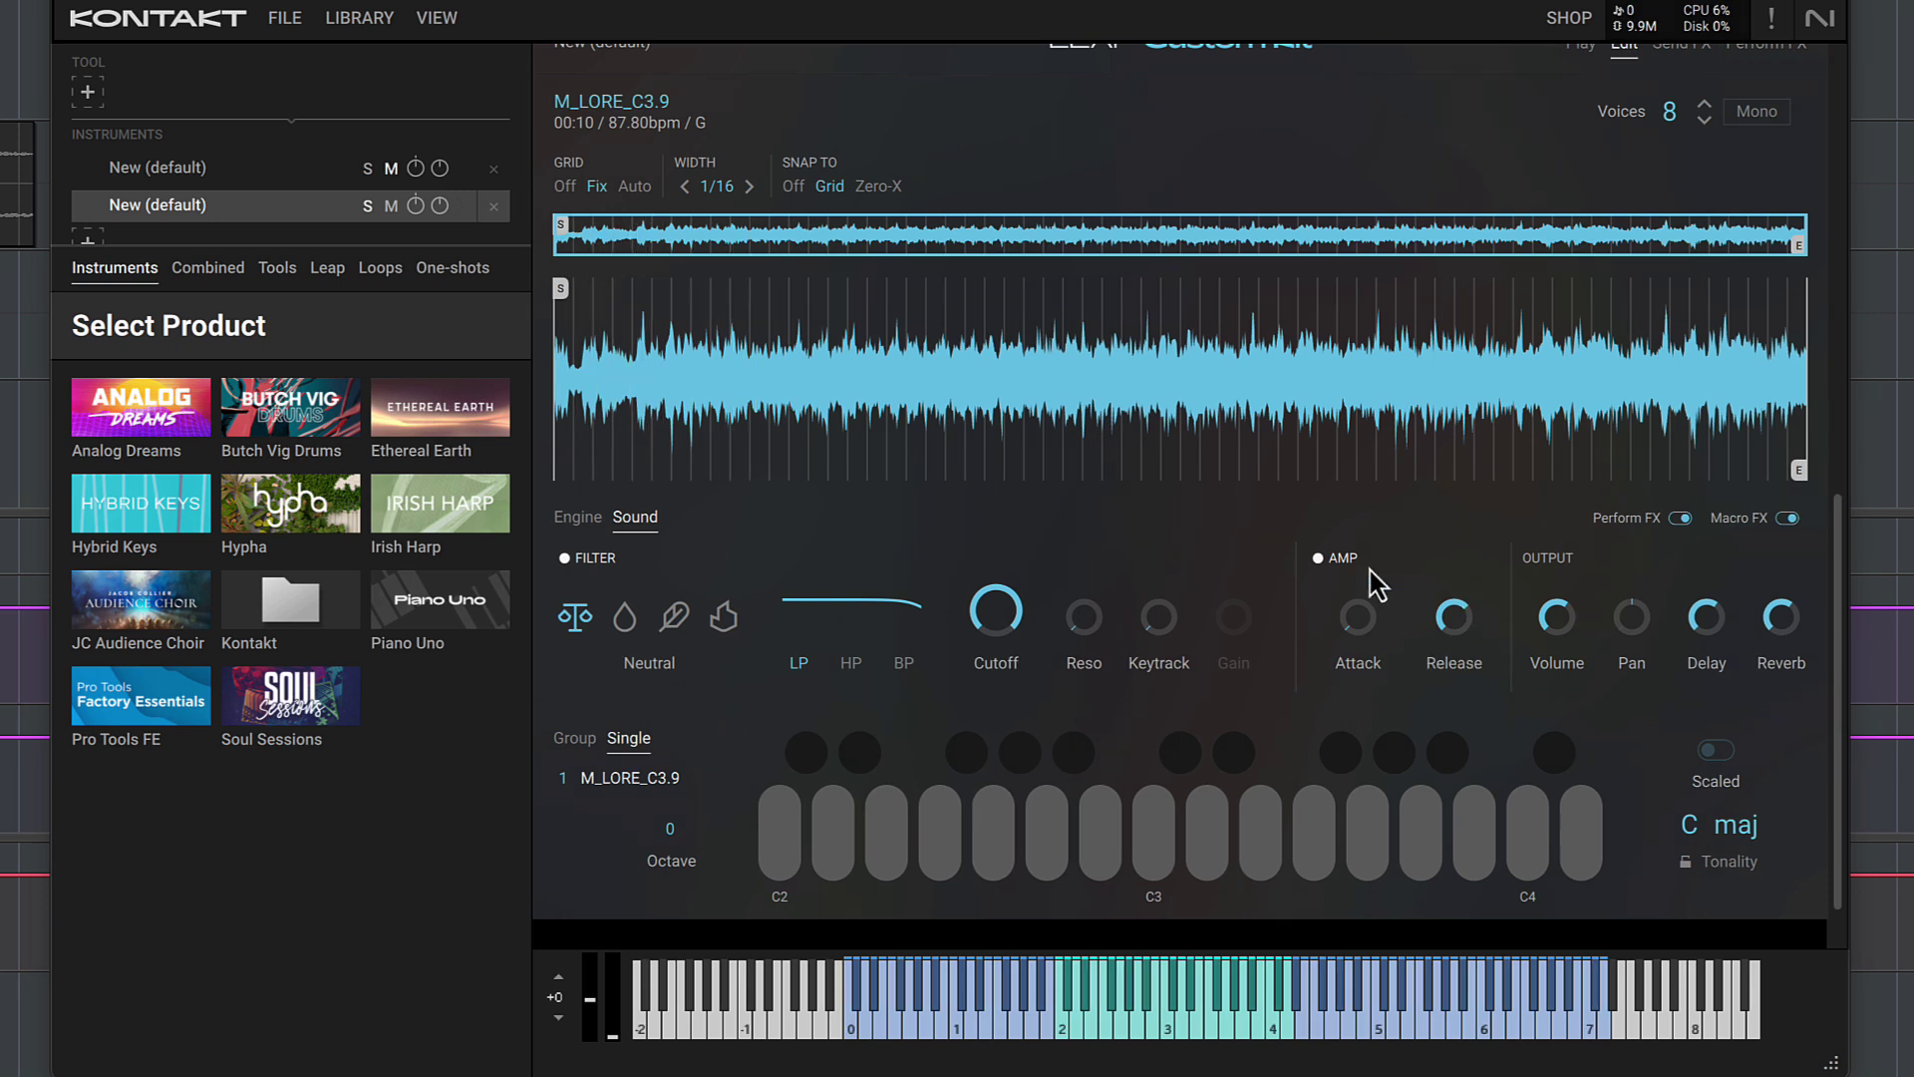
{"action": "left_click", "coordinate": [578, 519]}
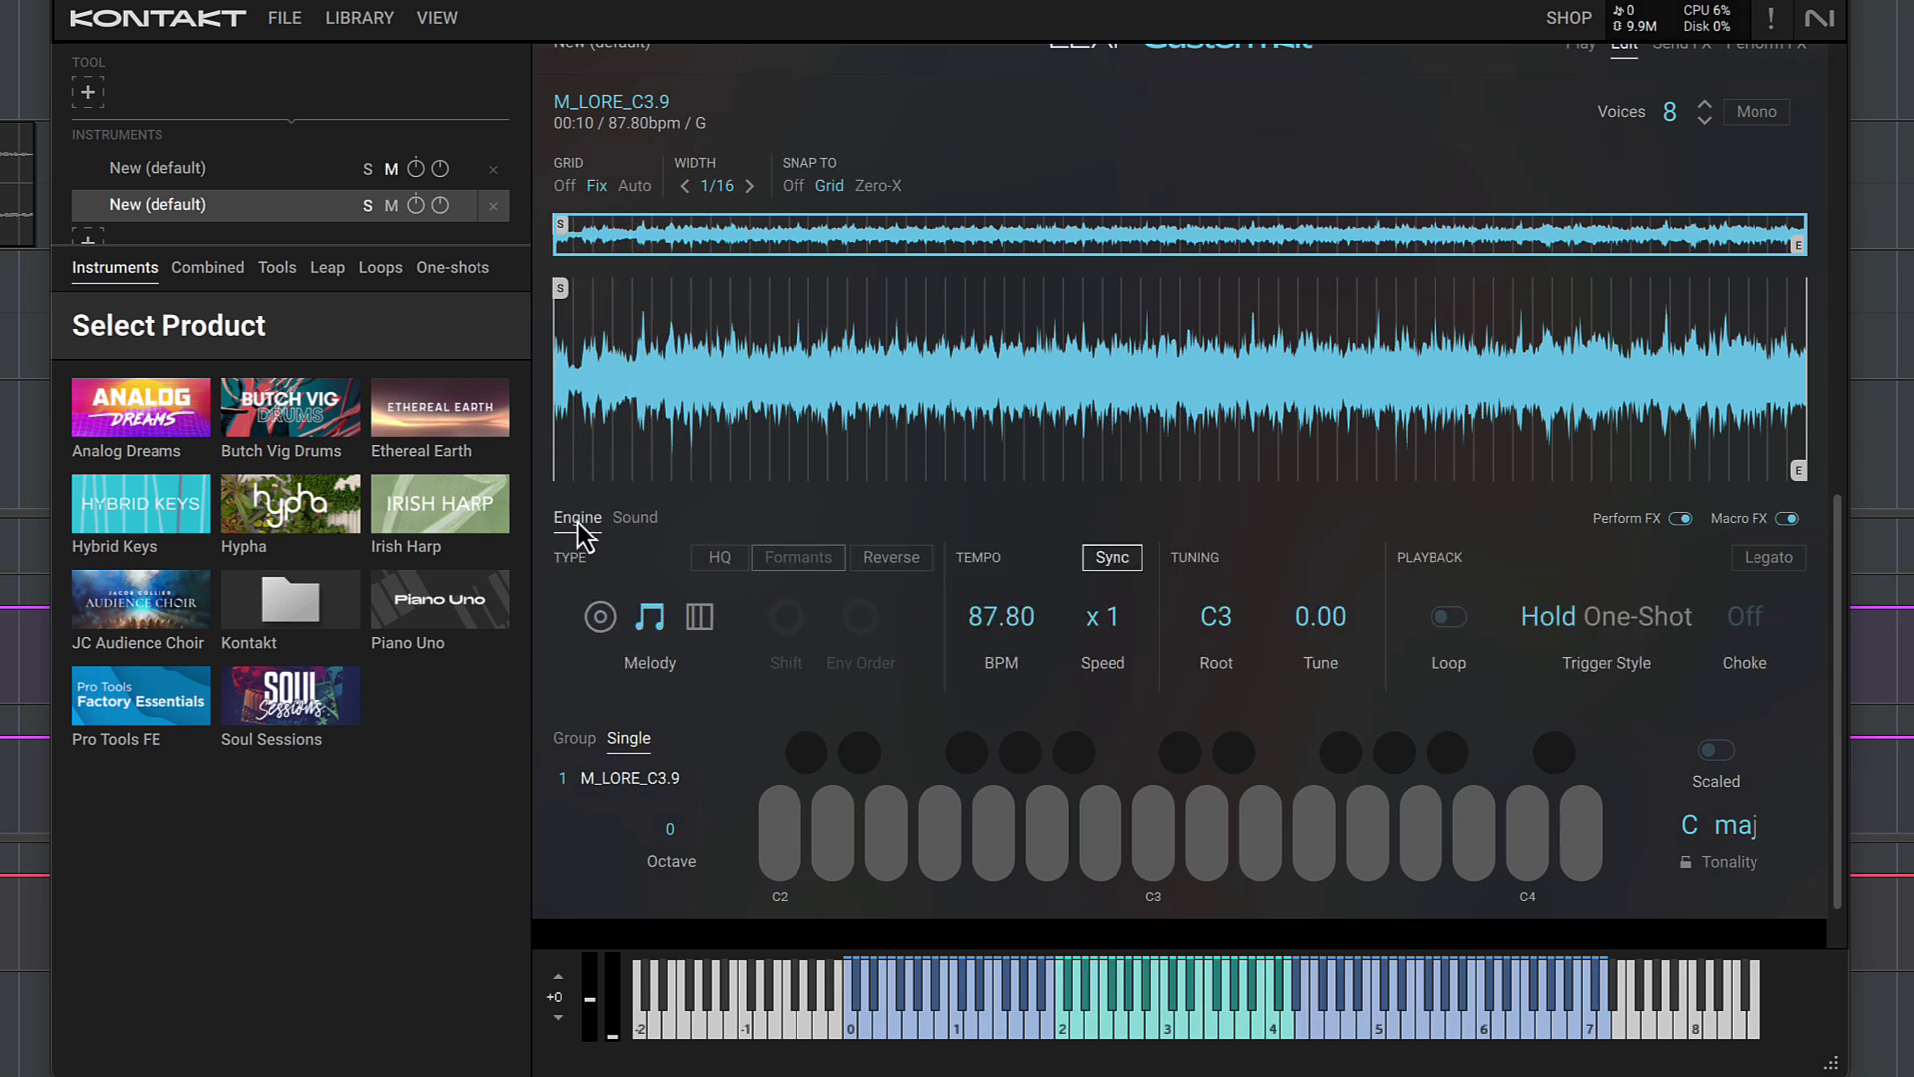
{"action": "left_click", "coordinate": [1451, 618]}
{"action": "left_click_drag", "start_coordinate": [561, 471], "coordinate": [1578, 472]}
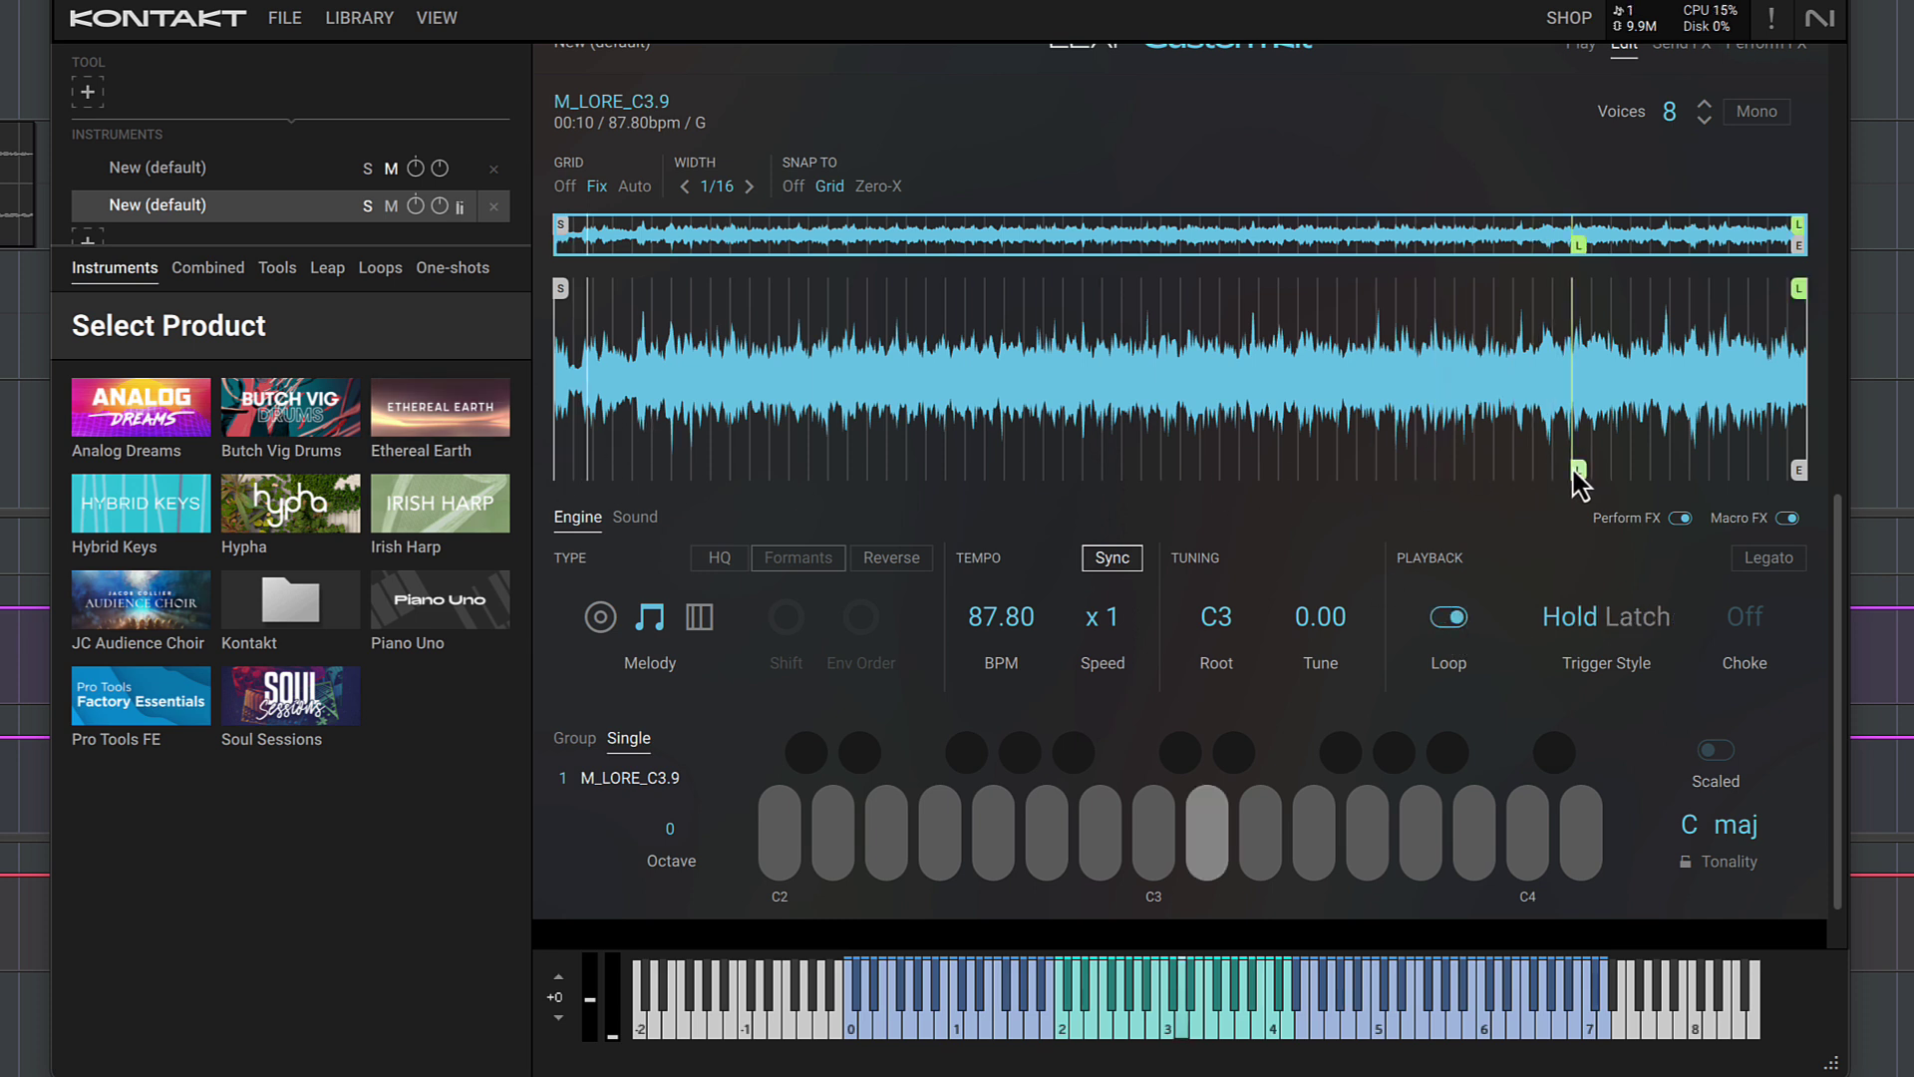